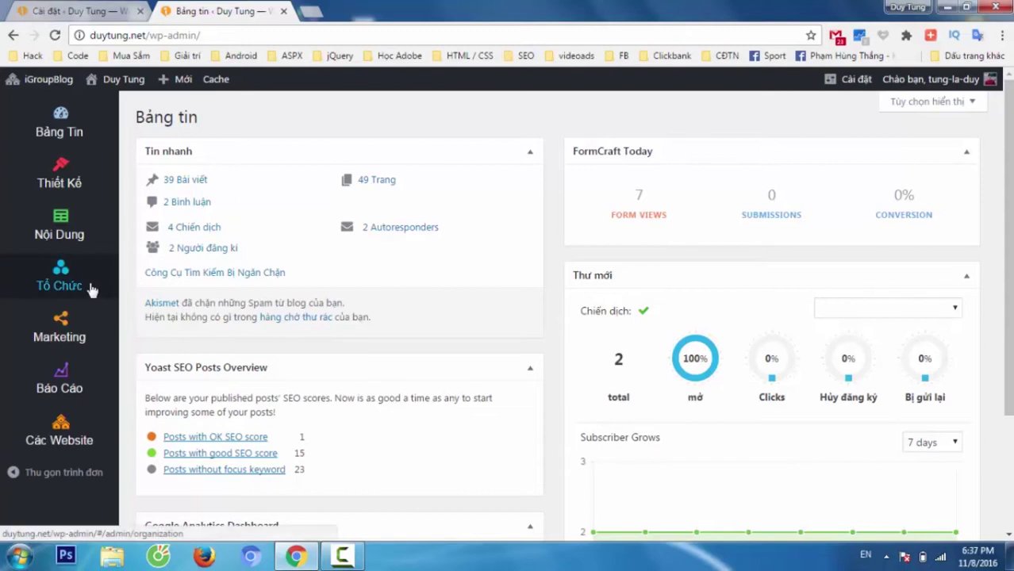
# - Enable the Hệ thống Cộng tác viên application, then go back to the Tổ Chức page
pyautogui.click(92, 288)
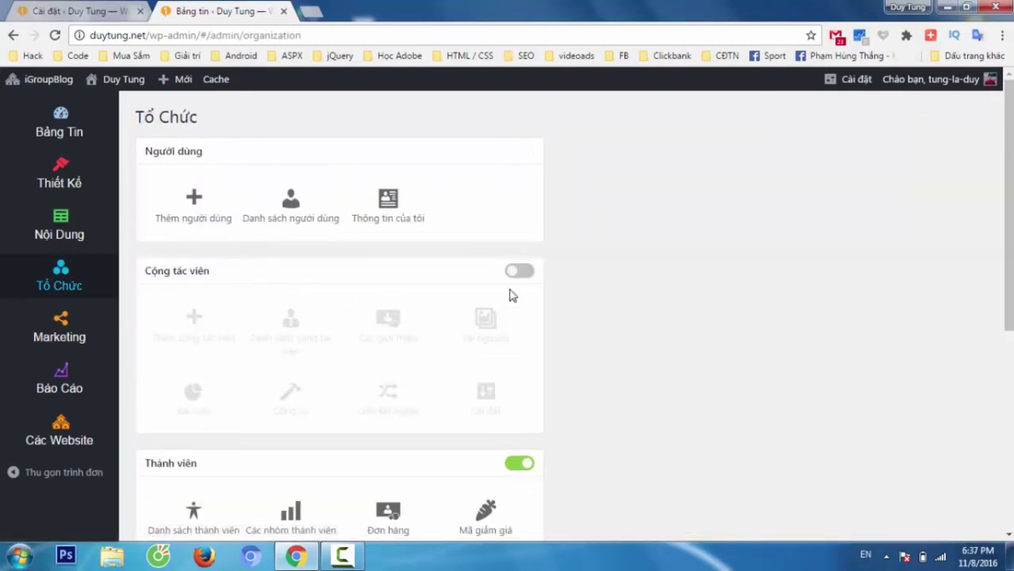
pyautogui.click(527, 273)
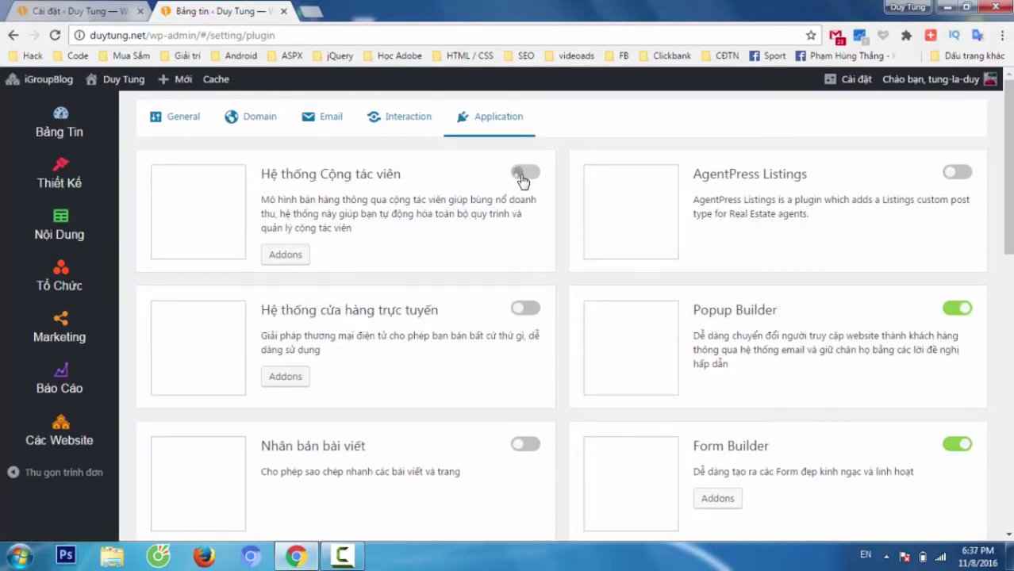
pyautogui.click(522, 182)
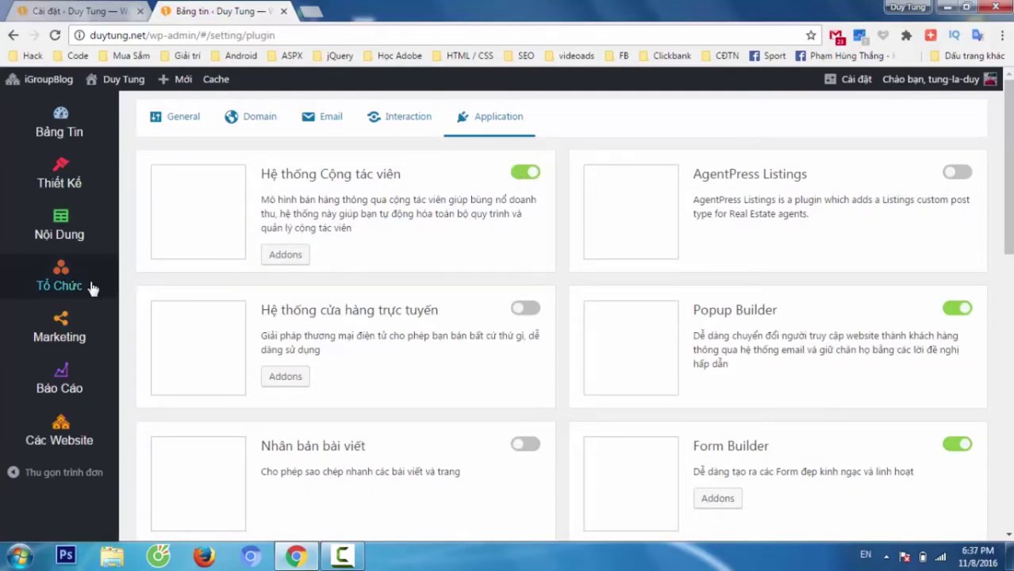
pyautogui.click(58, 282)
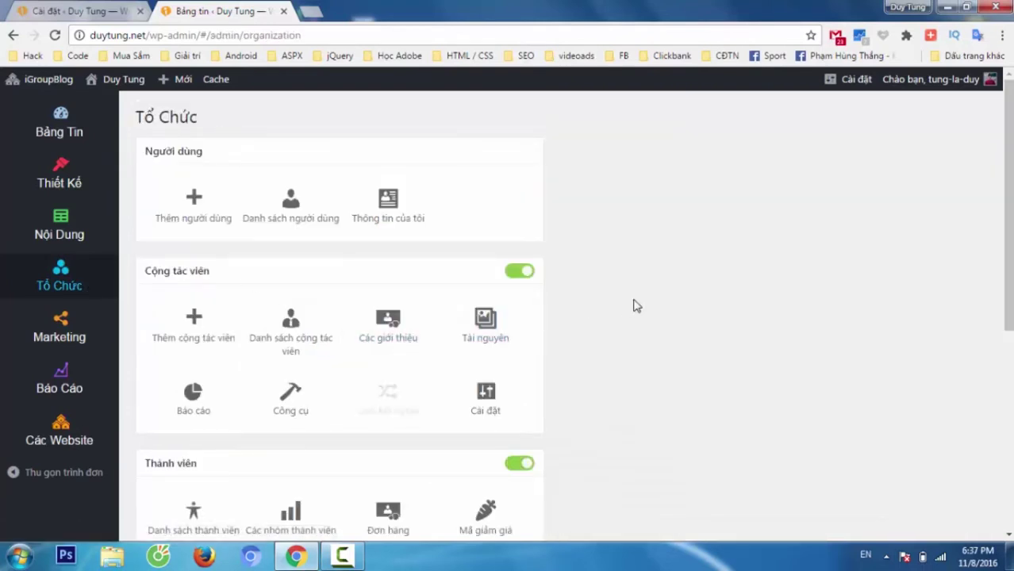
# - Open the Cộng tác viên Cài đặt (general settings) and dismiss the WP Rocket cache notice
pyautogui.click(485, 393)
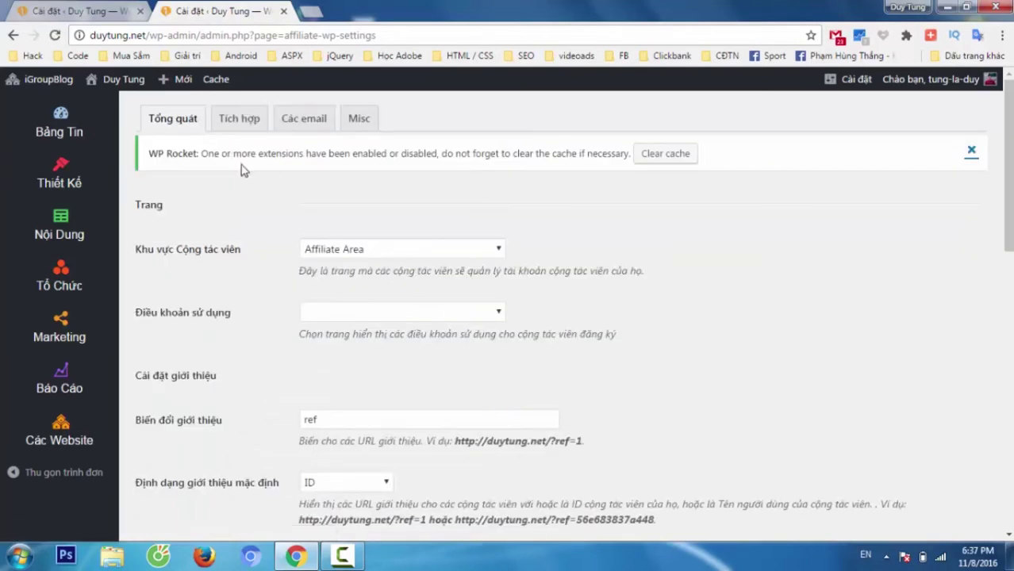
pyautogui.click(971, 152)
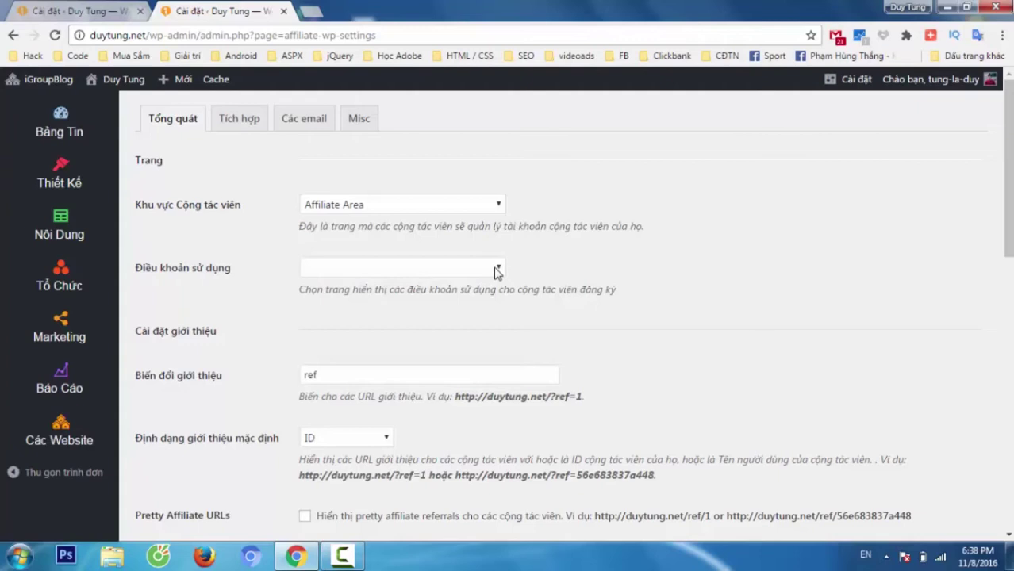
# - Choose Điều khoản sử dụng as the affiliate terms of use page
pyautogui.click(494, 272)
pyautogui.scroll(-5, 449, 373)
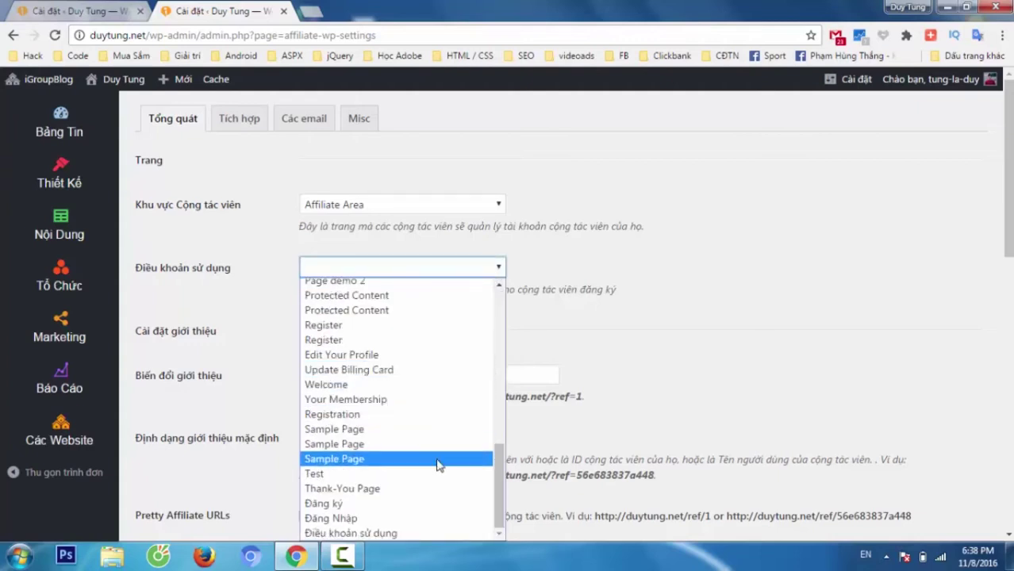
pyautogui.click(357, 533)
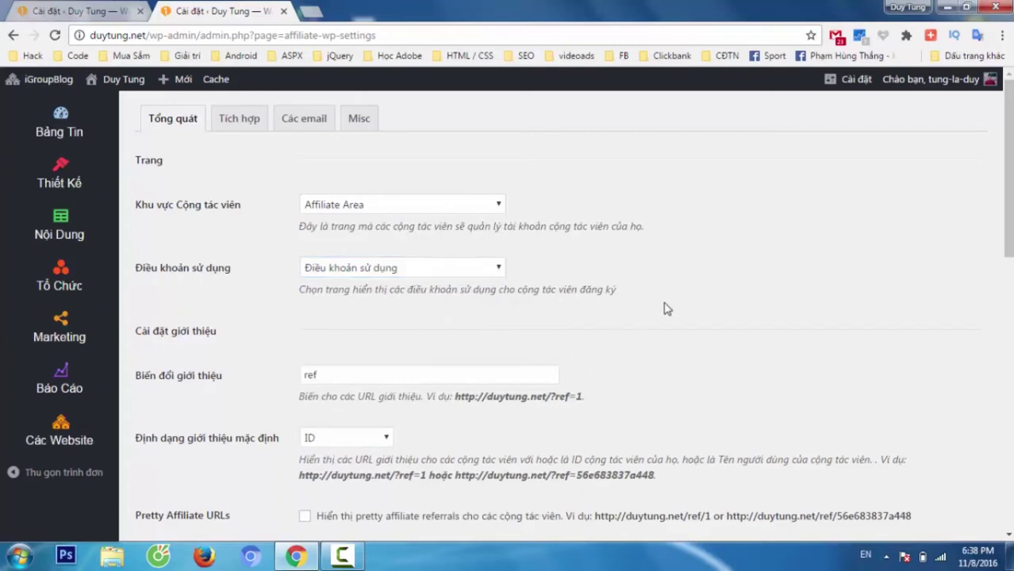
pyautogui.scroll(-2, 667, 310)
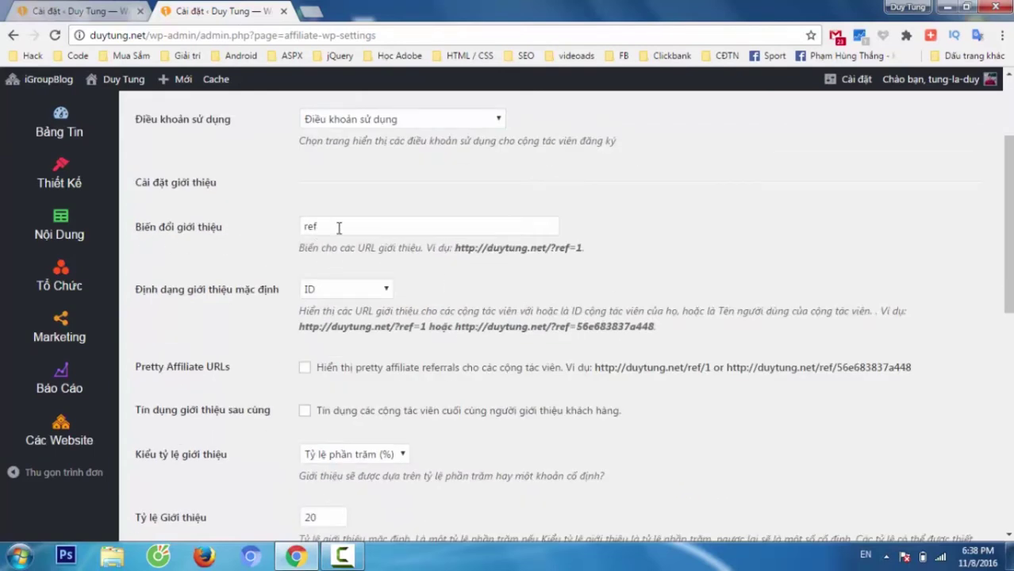
# - Replace the referral variable 'ref' with 'abc'
pyautogui.doubleClick(310, 227)
pyautogui.click(421, 230)
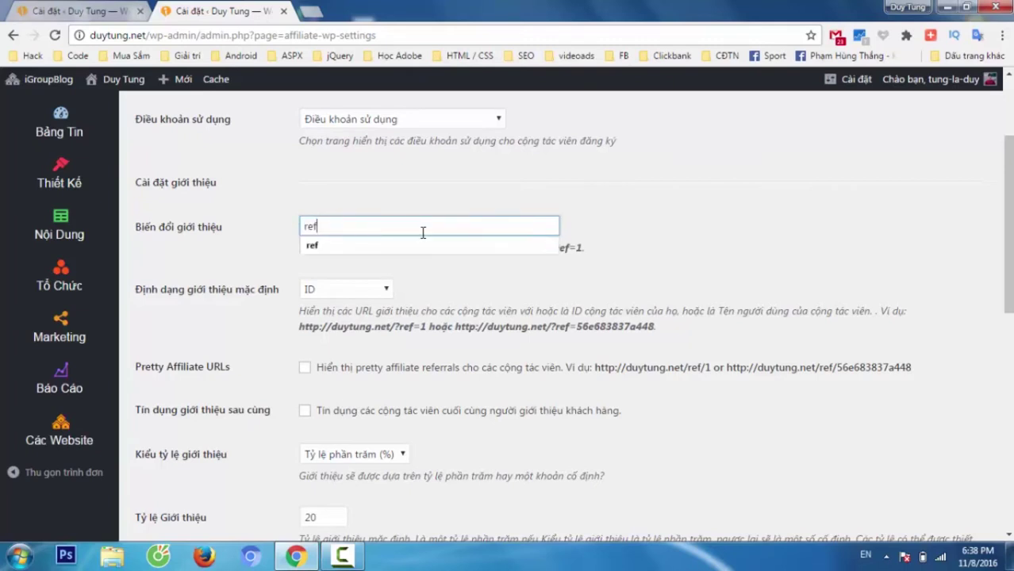
pyautogui.click(541, 277)
pyautogui.moveTo(454, 250); pyautogui.dragTo(587, 247)
pyautogui.click(530, 265)
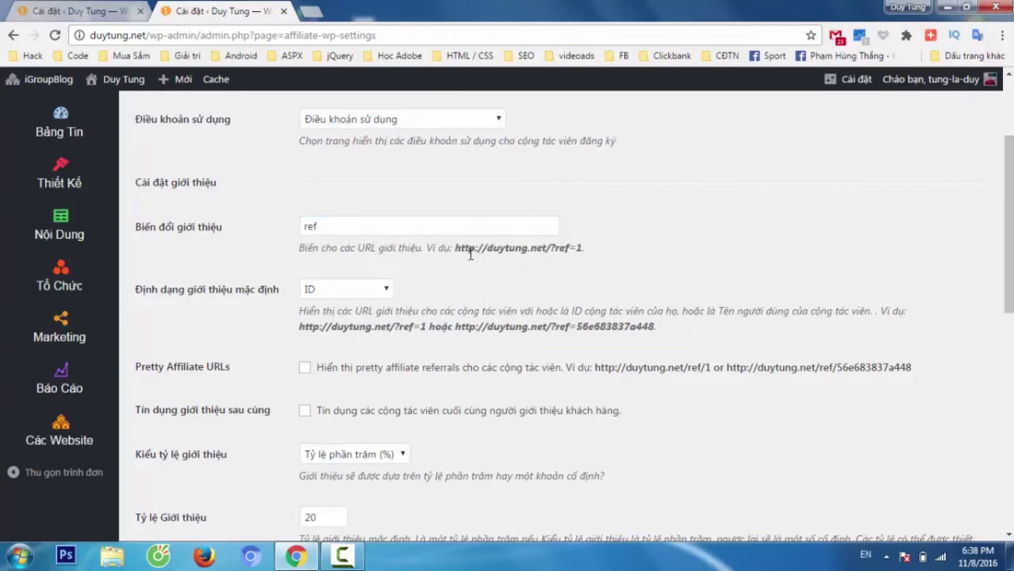
pyautogui.moveTo(458, 249); pyautogui.dragTo(550, 249)
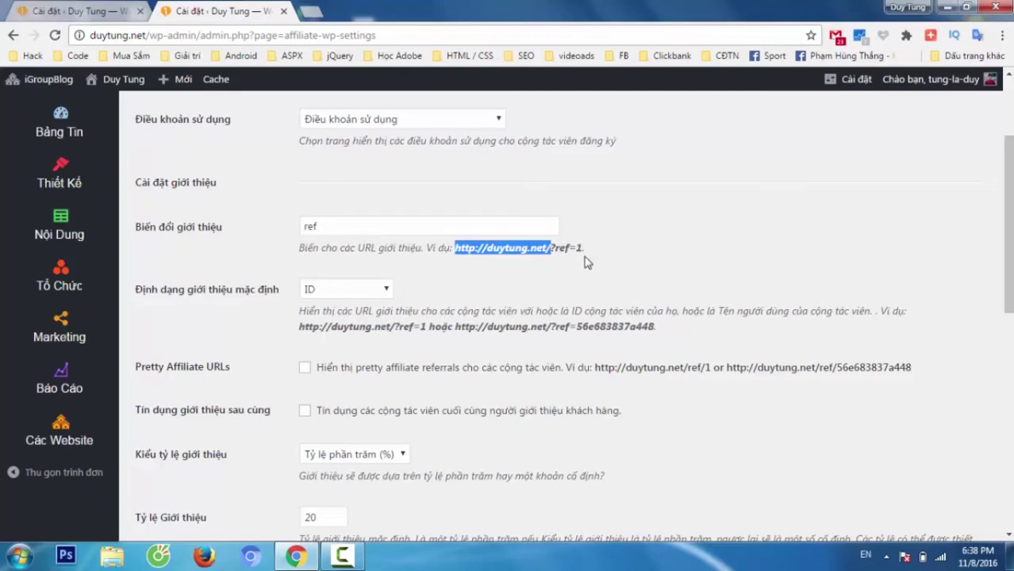
pyautogui.click(521, 270)
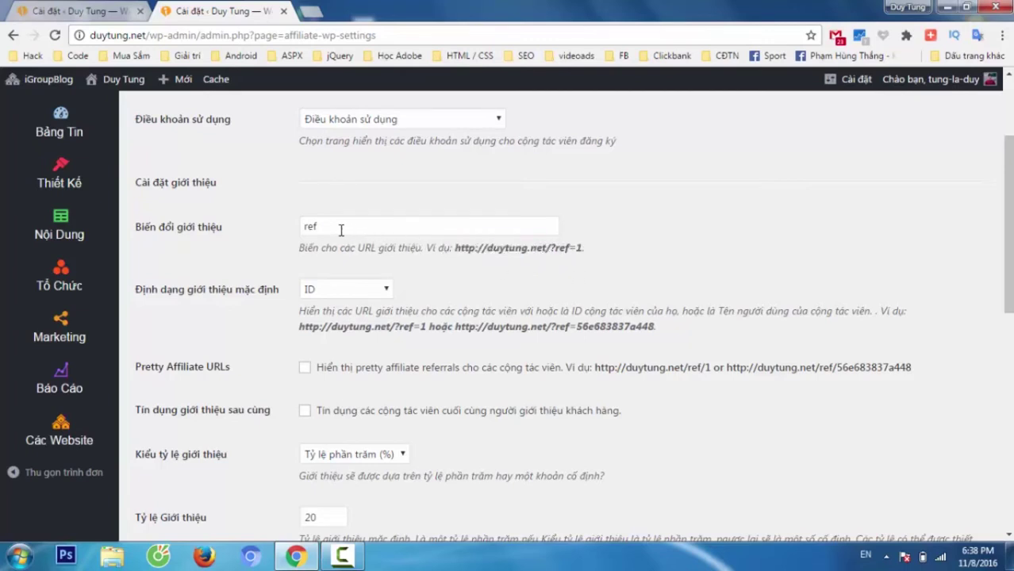
pyautogui.moveTo(330, 230); pyautogui.dragTo(247, 229)
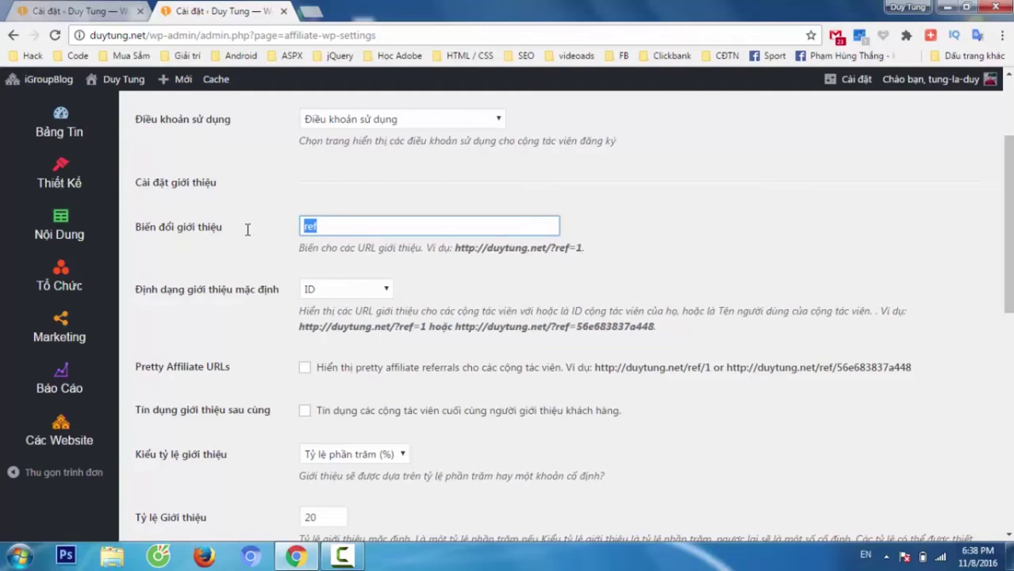
pyautogui.write('abc')
pyautogui.click(689, 121)
pyautogui.moveTo(465, 249); pyautogui.dragTo(545, 249)
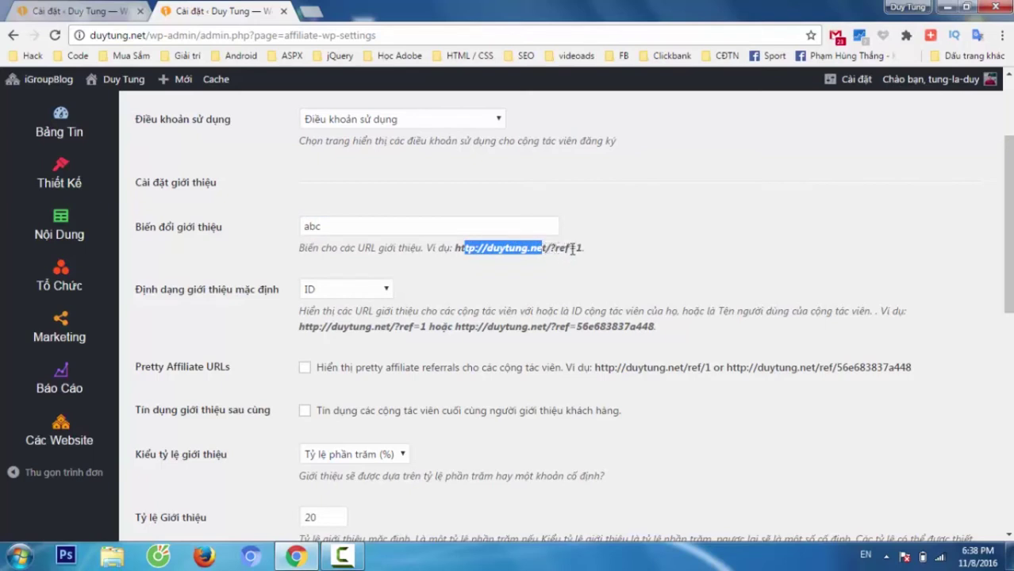
pyautogui.click(544, 290)
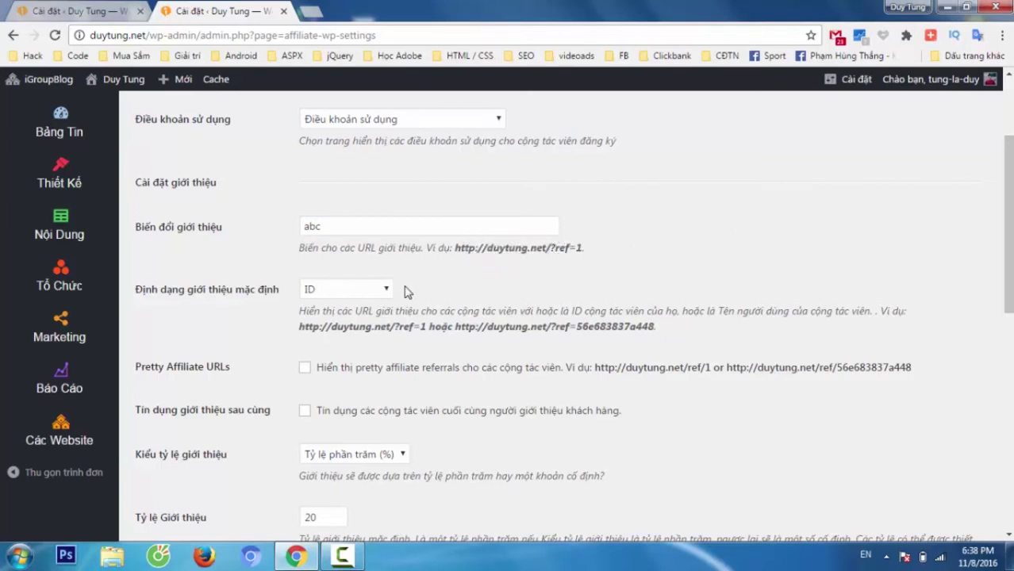
# - Set the default referral format (Định dạng giới thiệu mặc định) to Tên người dùng
pyautogui.click(377, 293)
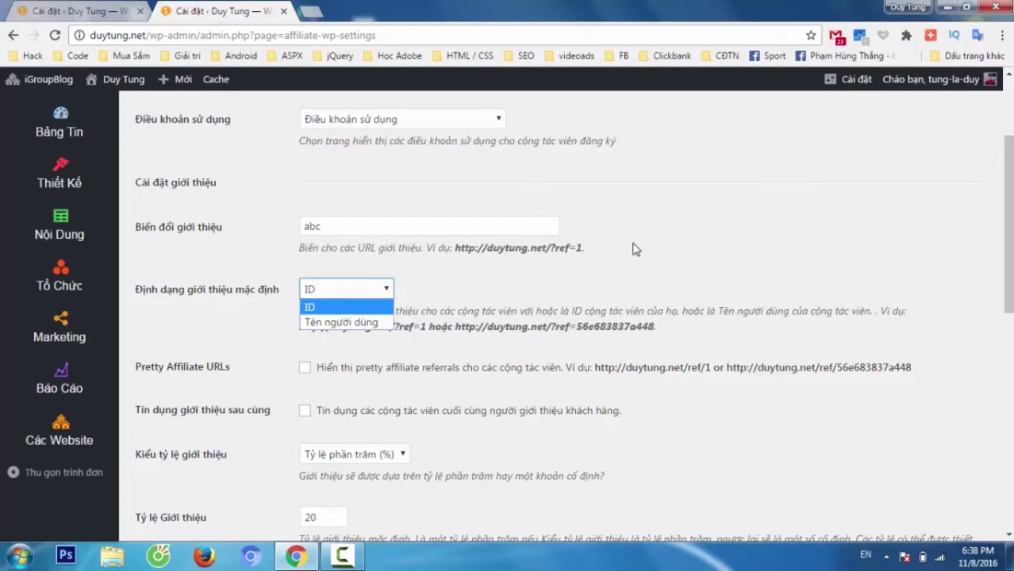
pyautogui.click(354, 324)
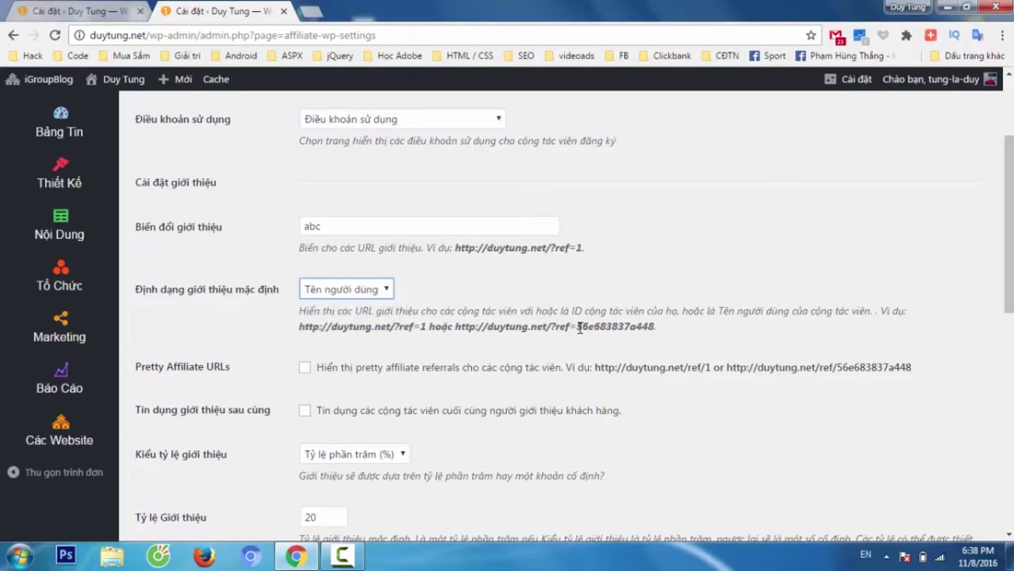
pyautogui.doubleClick(580, 328)
pyautogui.moveTo(948, 84)
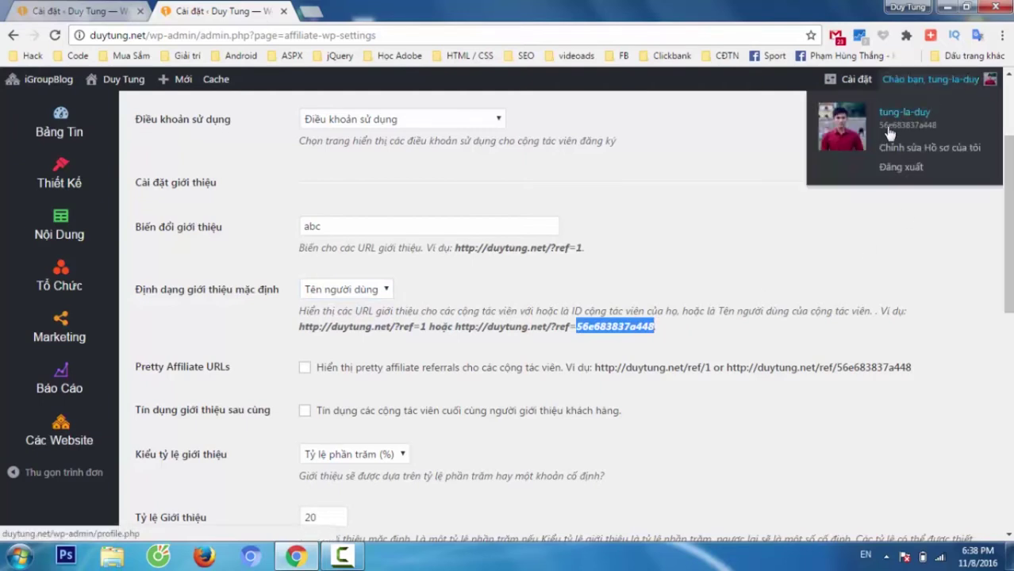
pyautogui.click(492, 307)
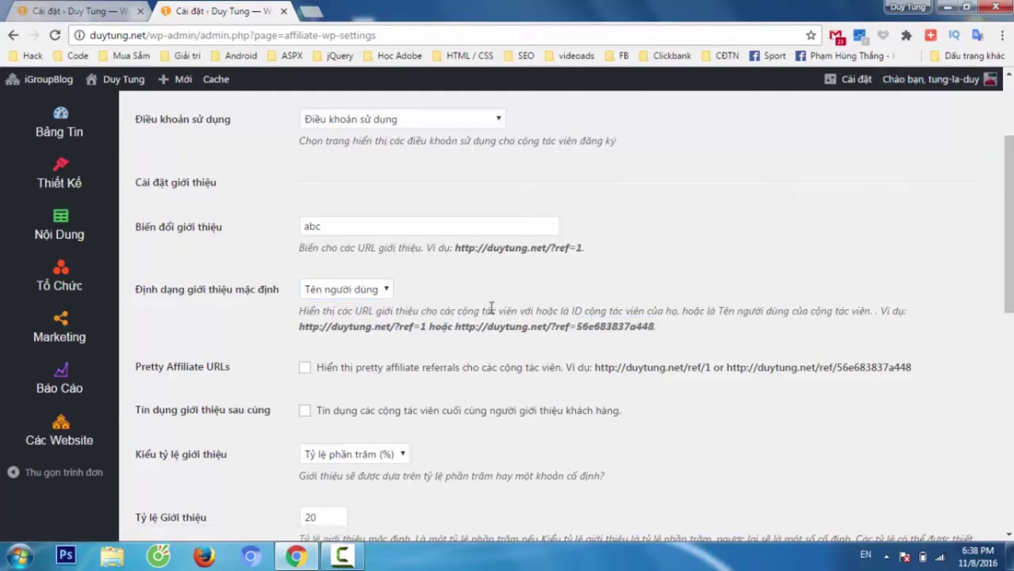
pyautogui.scroll(-1, 390, 349)
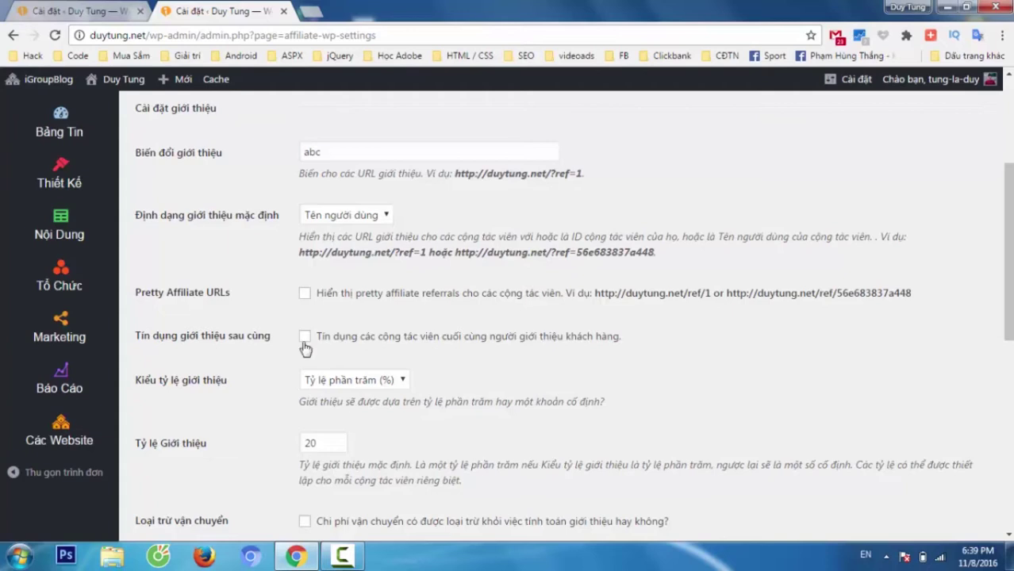
# - Credit the last referring affiliate and set the referral rate type to Nền USD
pyautogui.click(305, 340)
pyautogui.scroll(-2, 401, 333)
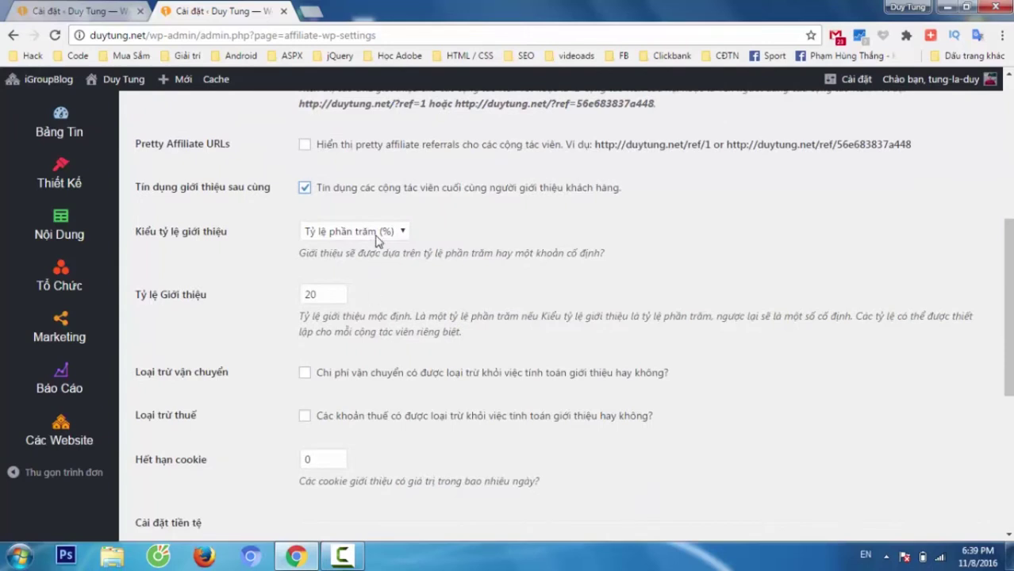
pyautogui.click(376, 236)
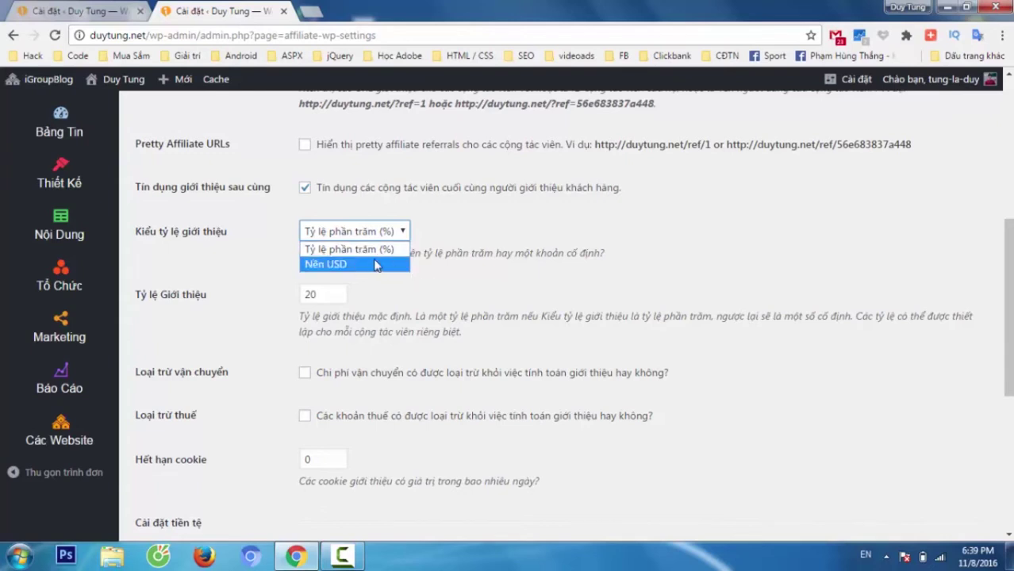
pyautogui.click(371, 264)
pyautogui.click(389, 231)
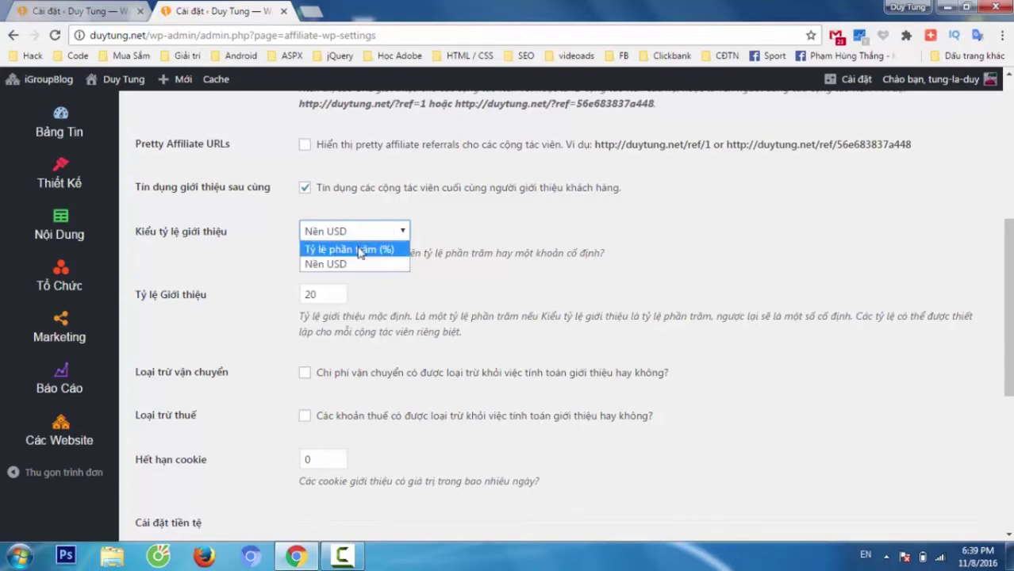
pyautogui.click(341, 248)
pyautogui.click(359, 229)
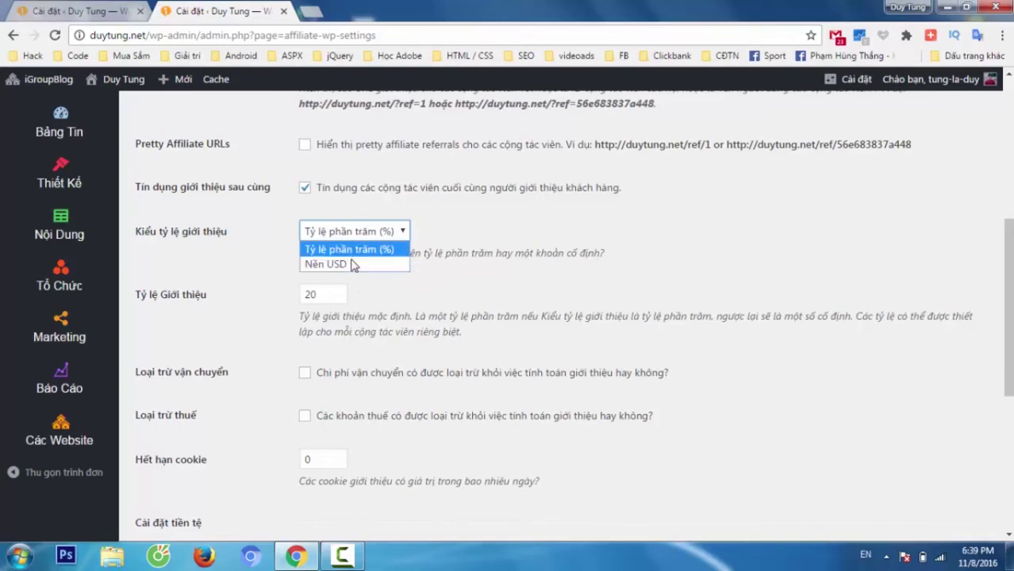
pyautogui.click(351, 265)
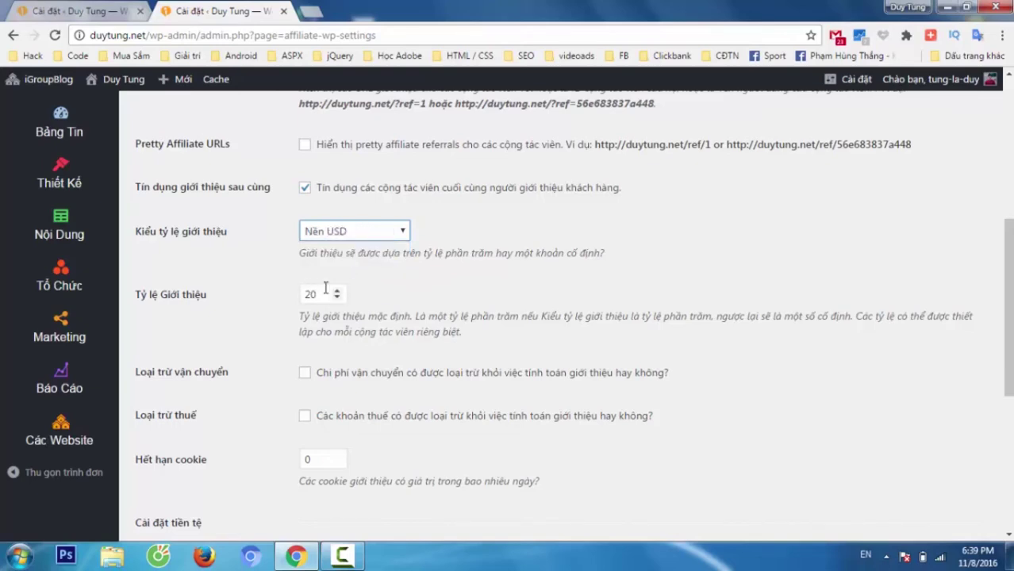
# - Change the referral cookie expiration (Hết hạn cookie) from 0 to 60 days
pyautogui.scroll(-3, 395, 274)
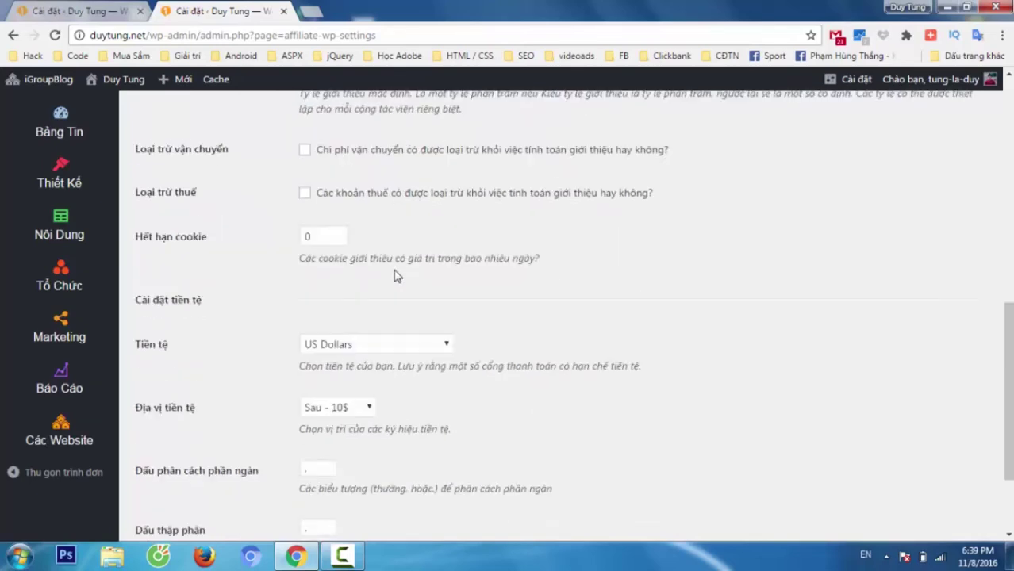
pyautogui.scroll(1, 403, 284)
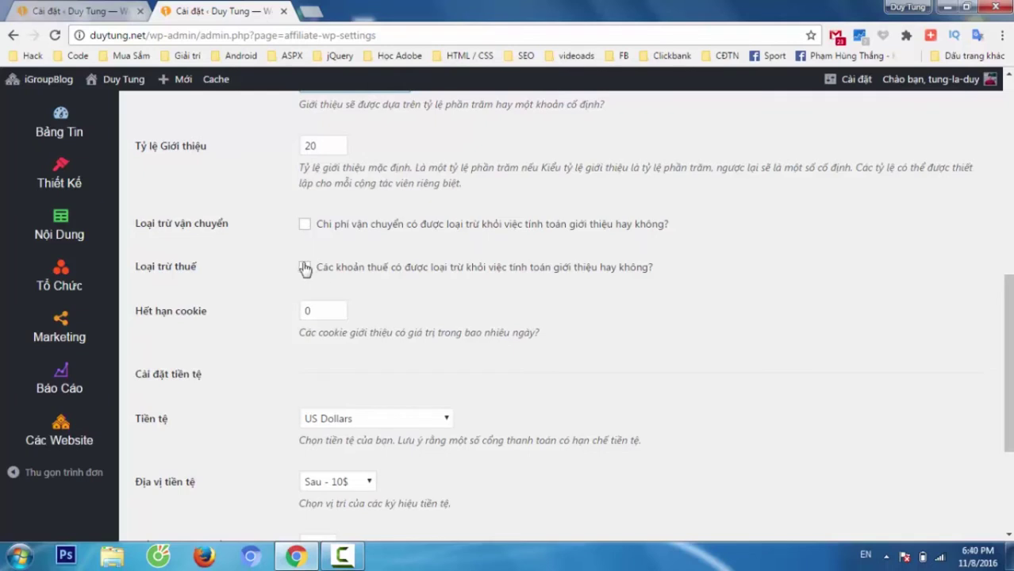
pyautogui.click(323, 312)
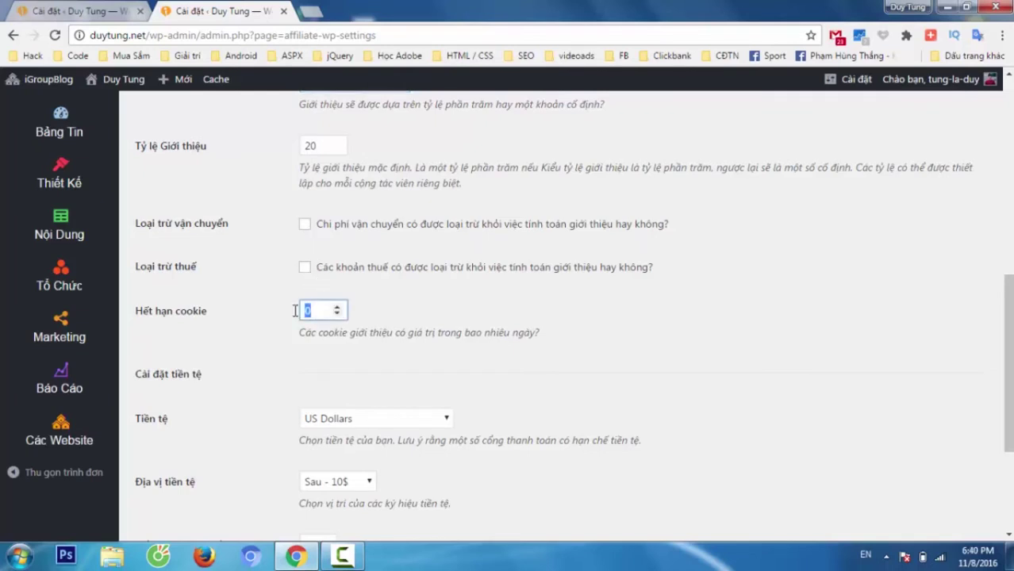
pyautogui.click(679, 124)
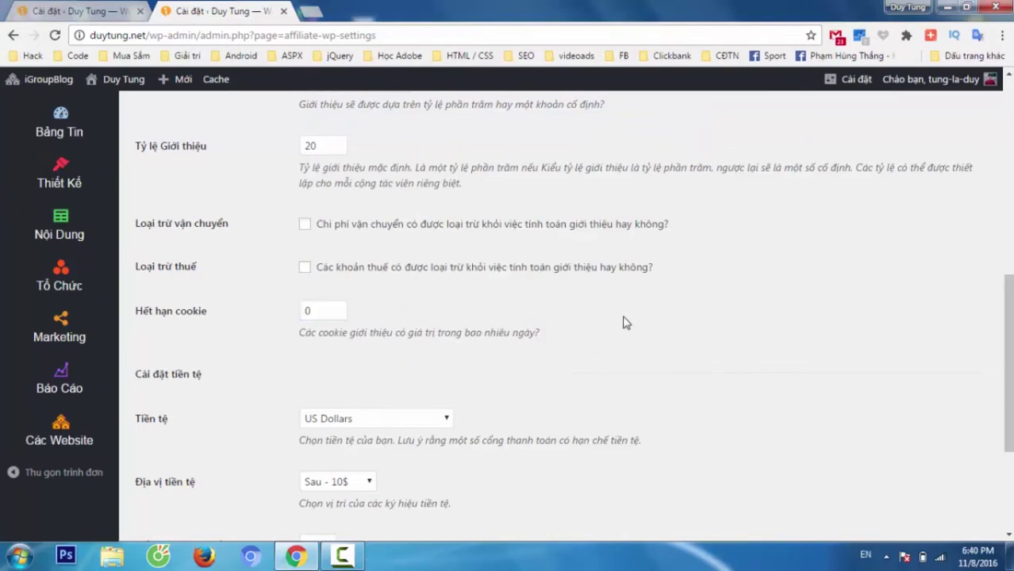
pyautogui.moveTo(317, 311); pyautogui.dragTo(293, 314)
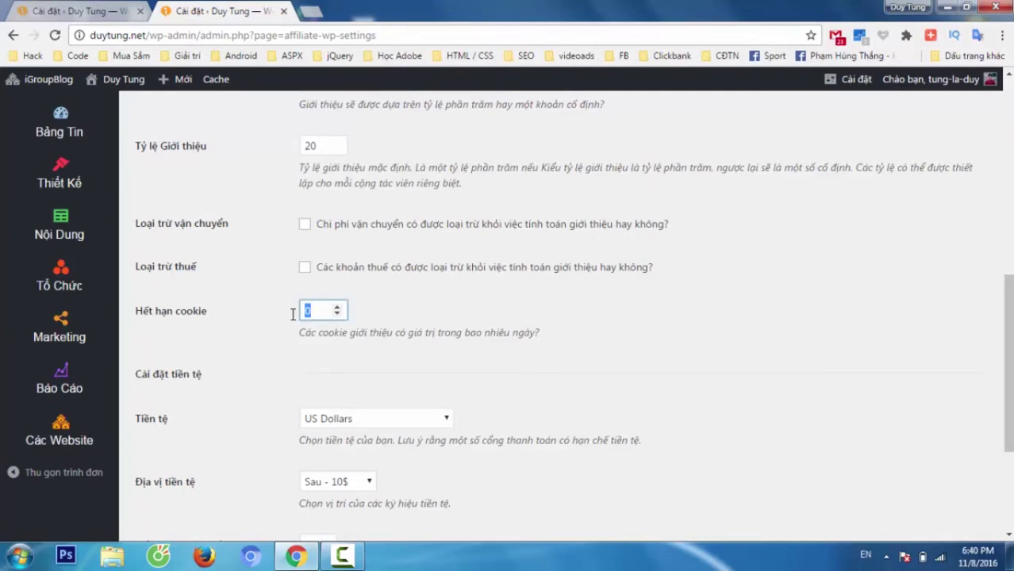
pyautogui.write('60')
pyautogui.click(591, 308)
pyautogui.scroll(3, 591, 308)
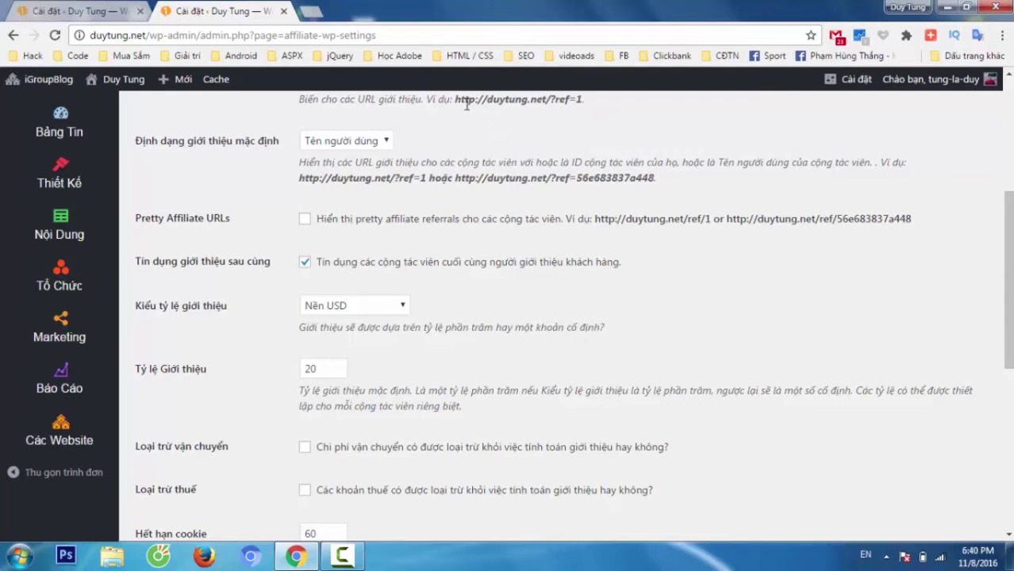
pyautogui.moveTo(454, 99); pyautogui.dragTo(586, 101)
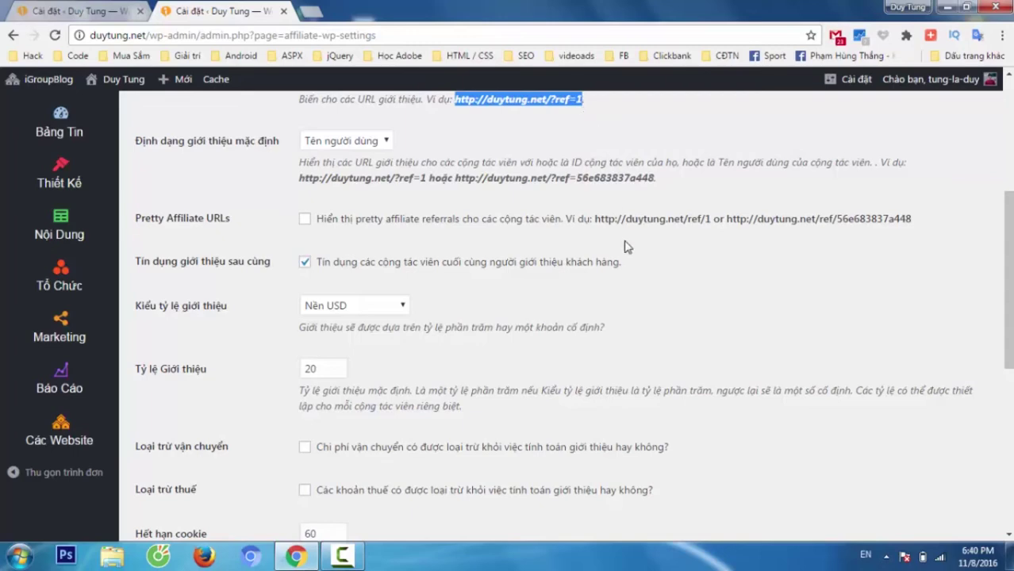
pyautogui.click(675, 282)
pyautogui.scroll(-2, 675, 282)
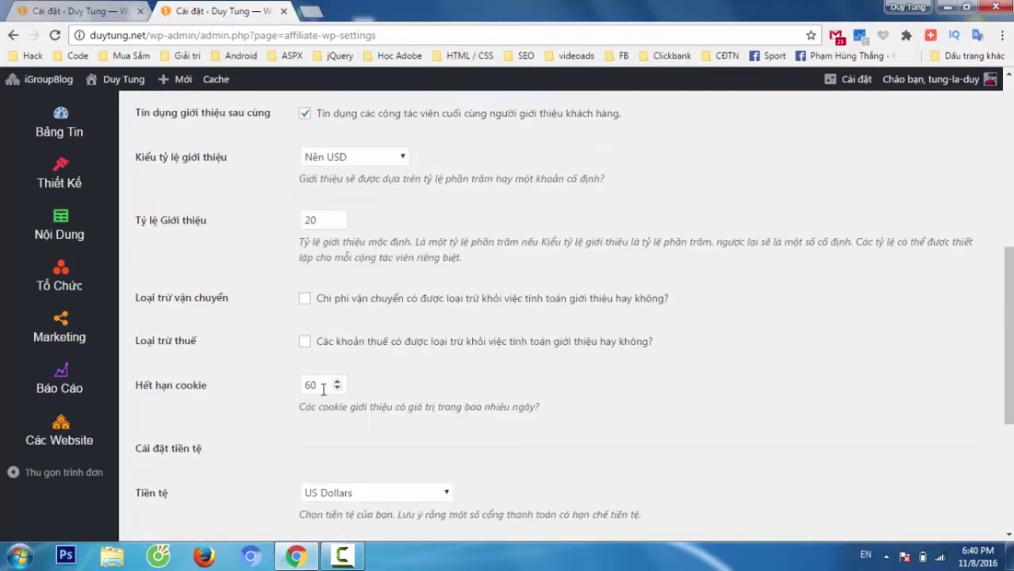
pyautogui.scroll(-2, 663, 424)
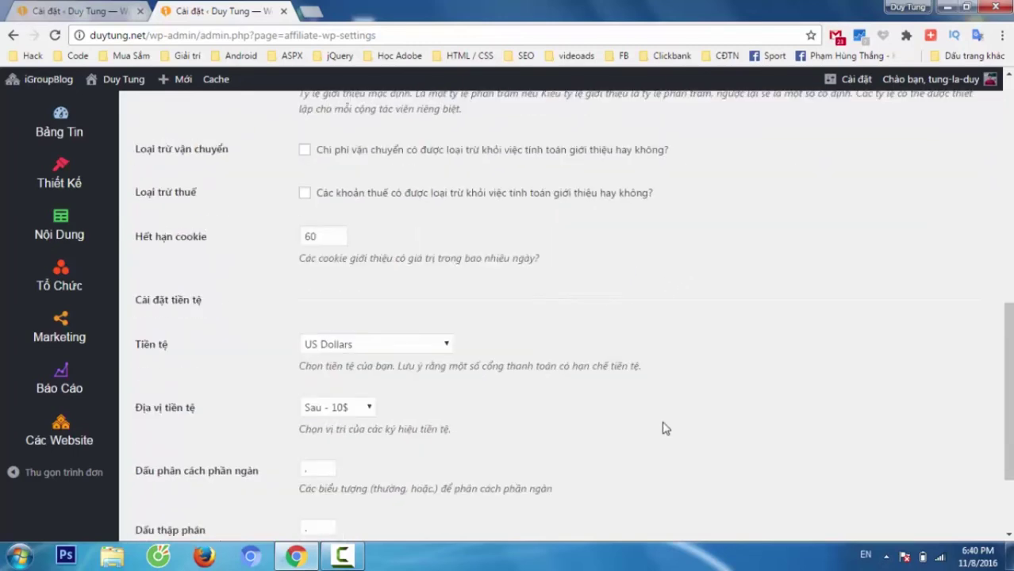
# - Set currency to Việt Nam Đồng, keep position Sau - 10$, and save the settings
pyautogui.click(435, 346)
pyautogui.scroll(-8, 393, 267)
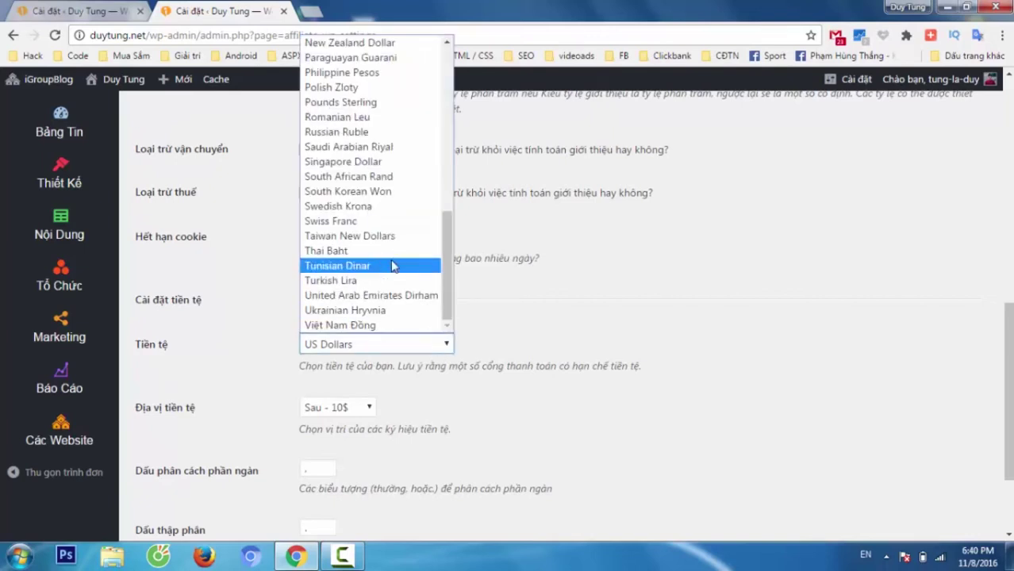
pyautogui.click(341, 325)
pyautogui.scroll(-3, 460, 380)
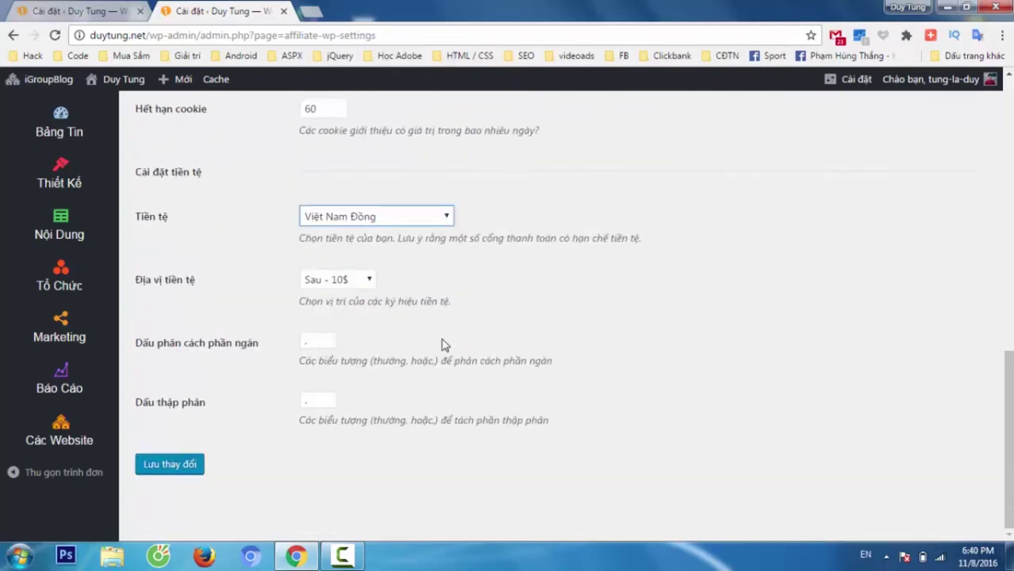
pyautogui.click(367, 281)
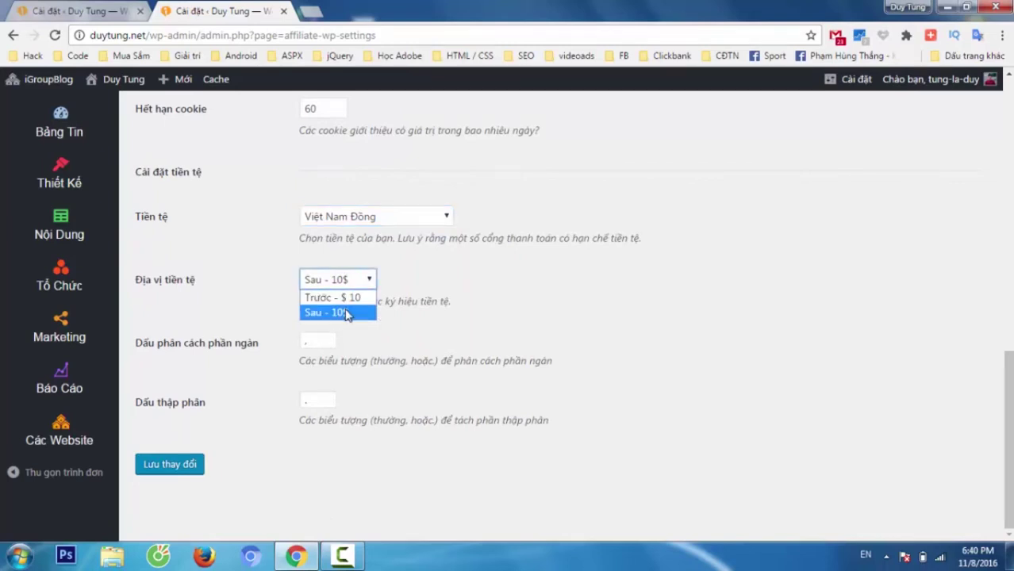
pyautogui.click(347, 315)
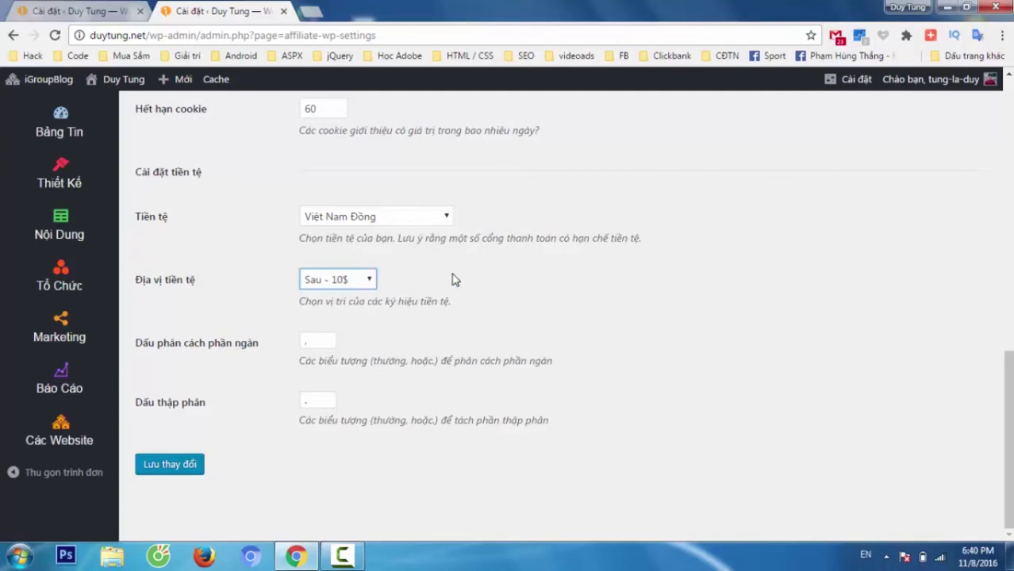
pyautogui.click(328, 284)
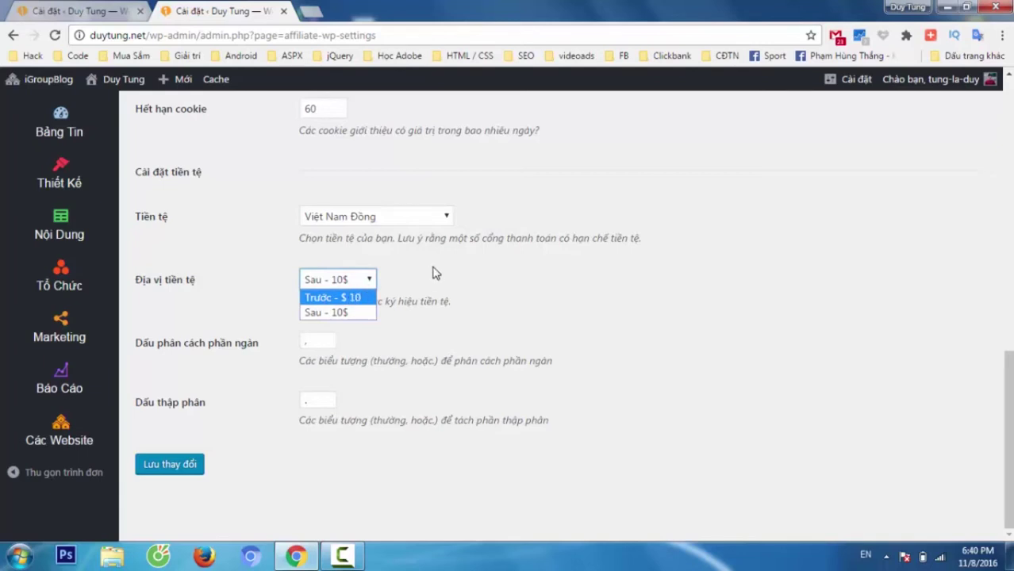
pyautogui.click(436, 272)
pyautogui.click(318, 341)
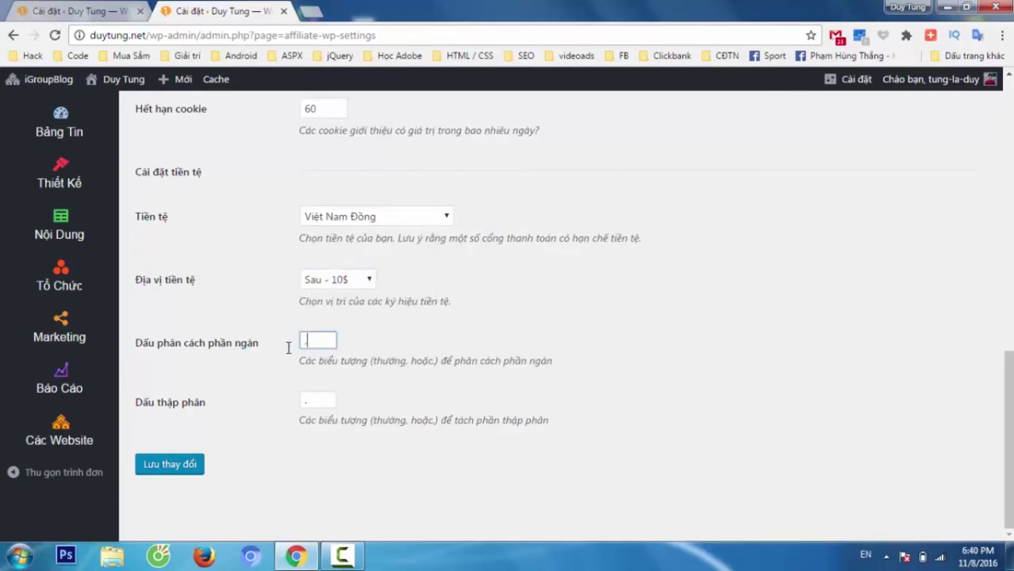
pyautogui.click(188, 468)
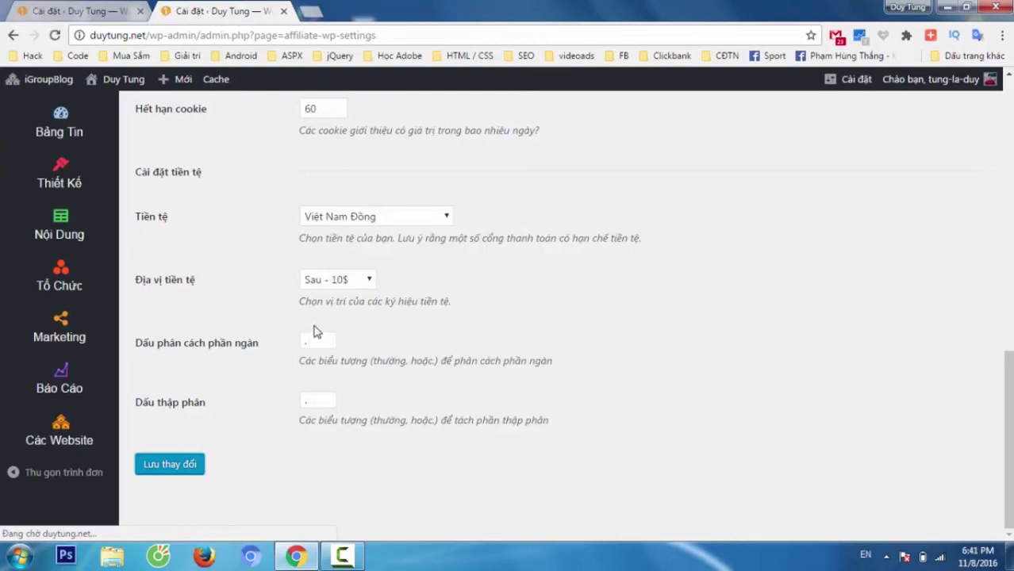
pyautogui.click(238, 121)
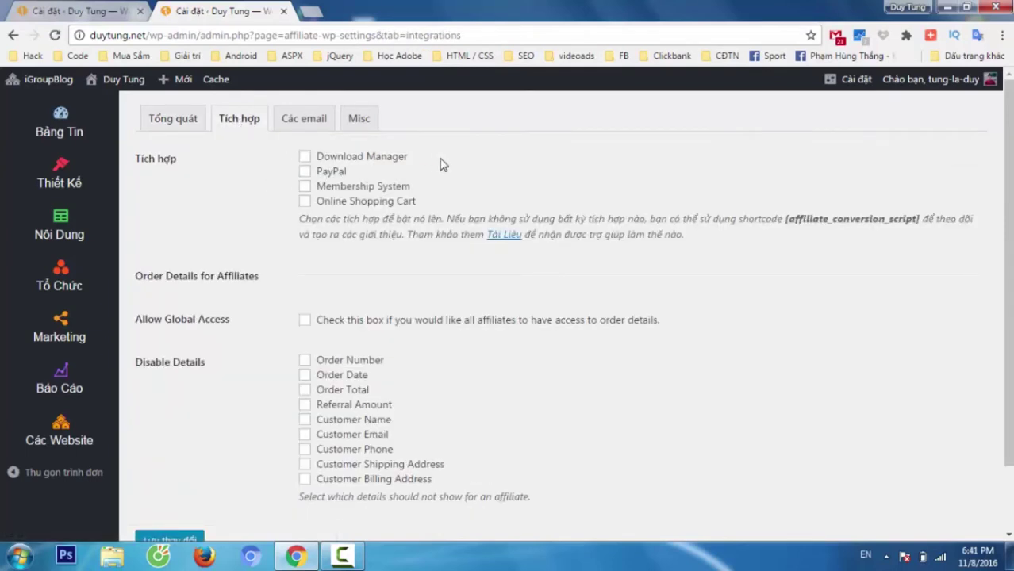
# - Tick the Membership System and Online Shopping Cart integrations and save them
pyautogui.moveTo(421, 156); pyautogui.dragTo(347, 173)
pyautogui.moveTo(422, 193); pyautogui.dragTo(326, 187)
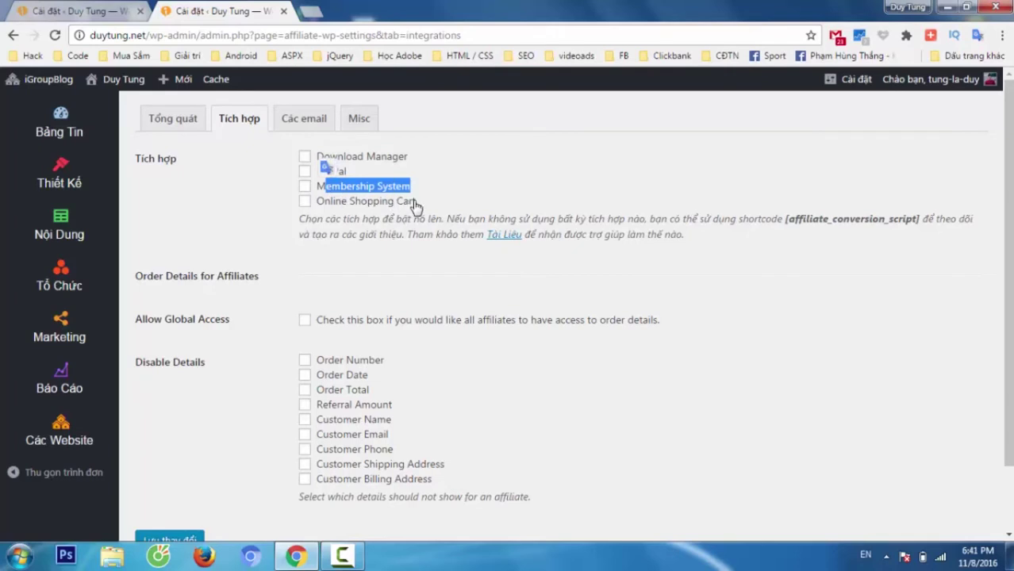
pyautogui.moveTo(418, 202); pyautogui.dragTo(253, 211)
pyautogui.click(253, 212)
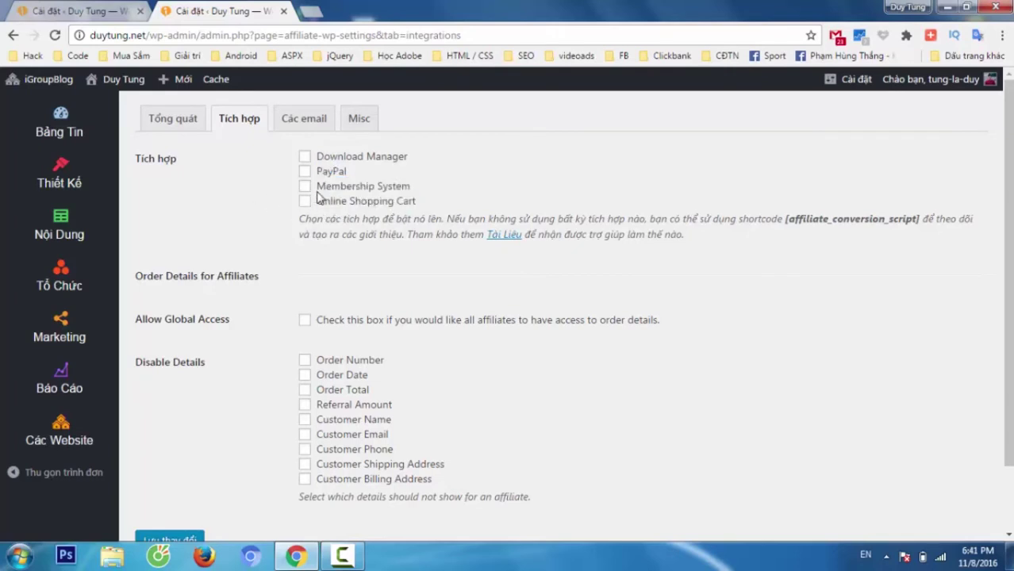
pyautogui.click(304, 186)
pyautogui.click(306, 203)
pyautogui.click(174, 538)
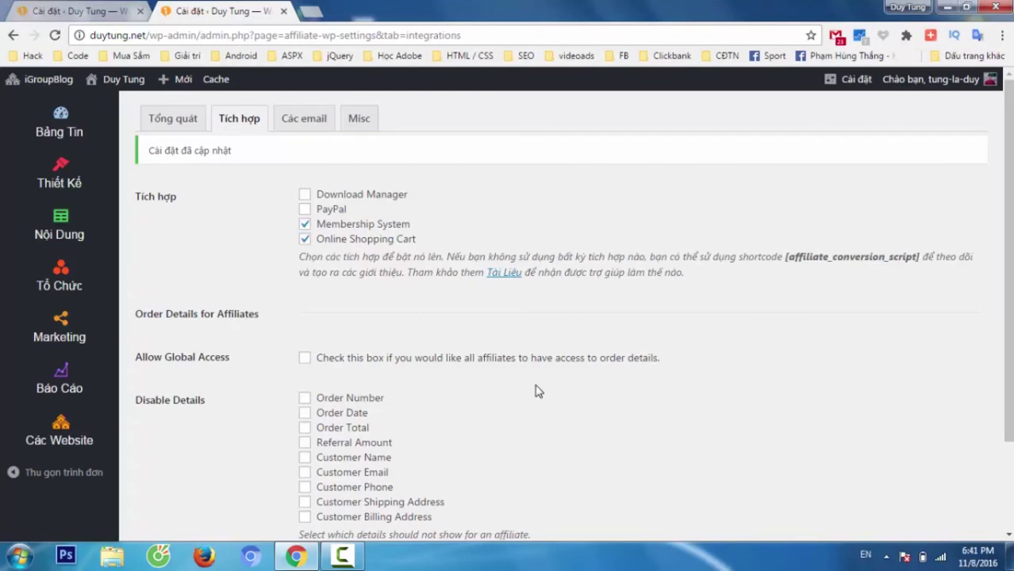
pyautogui.click(289, 123)
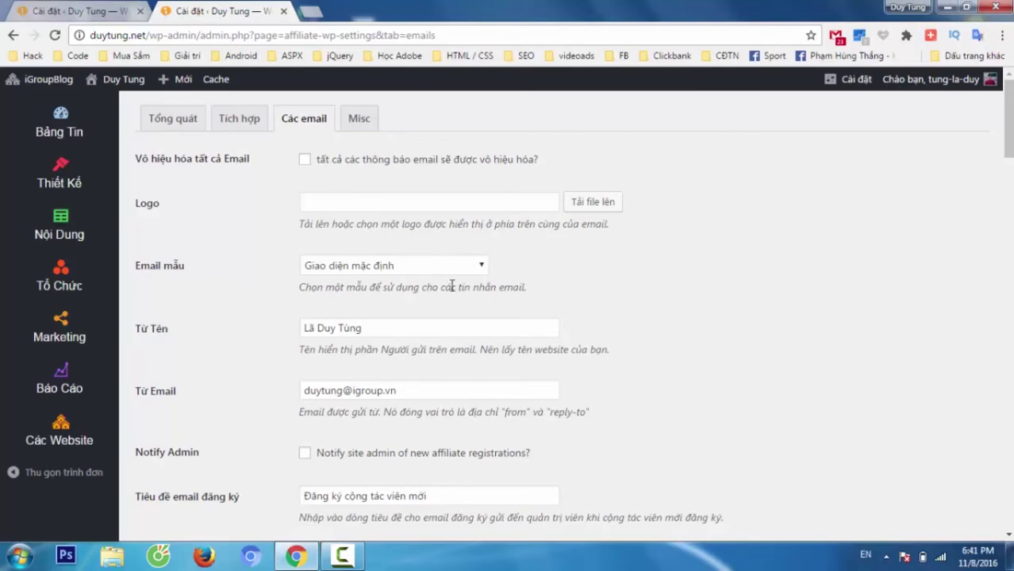
# - Review the affiliate registration email's subject and opening line
pyautogui.scroll(-3, 405, 286)
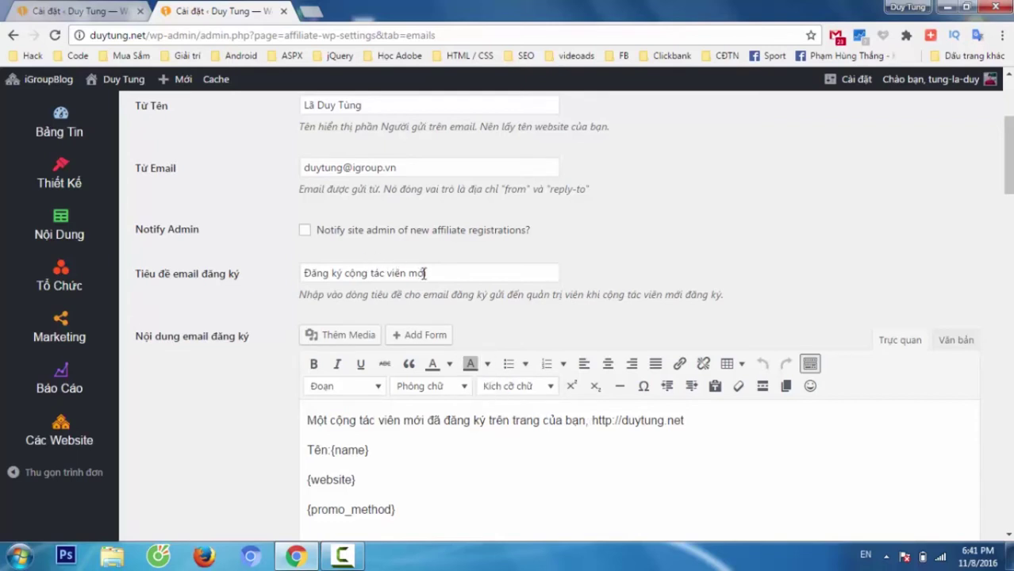
pyautogui.moveTo(401, 273); pyautogui.dragTo(303, 273)
pyautogui.moveTo(512, 422); pyautogui.dragTo(277, 406)
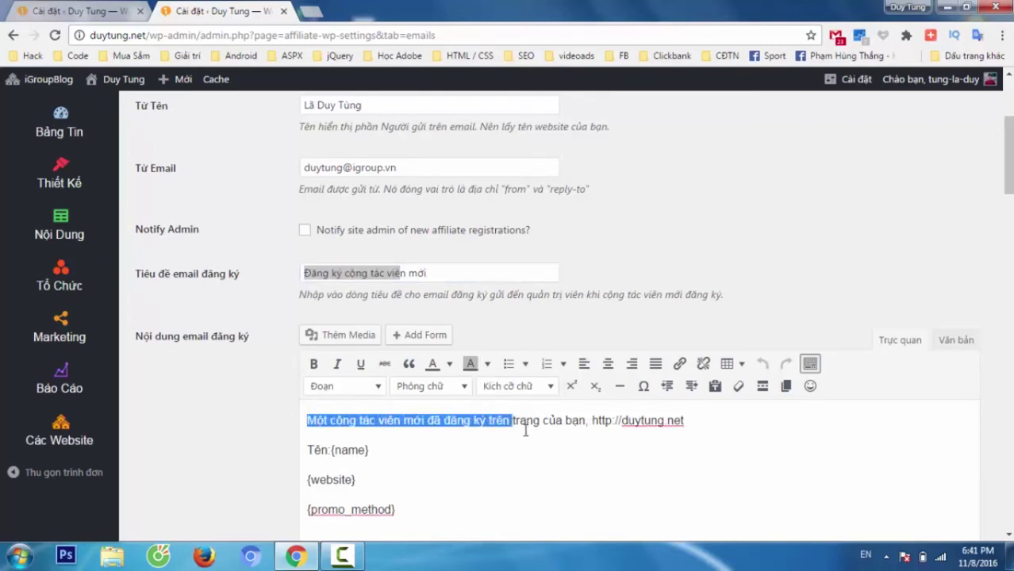
pyautogui.click(601, 422)
pyautogui.scroll(-3, 688, 421)
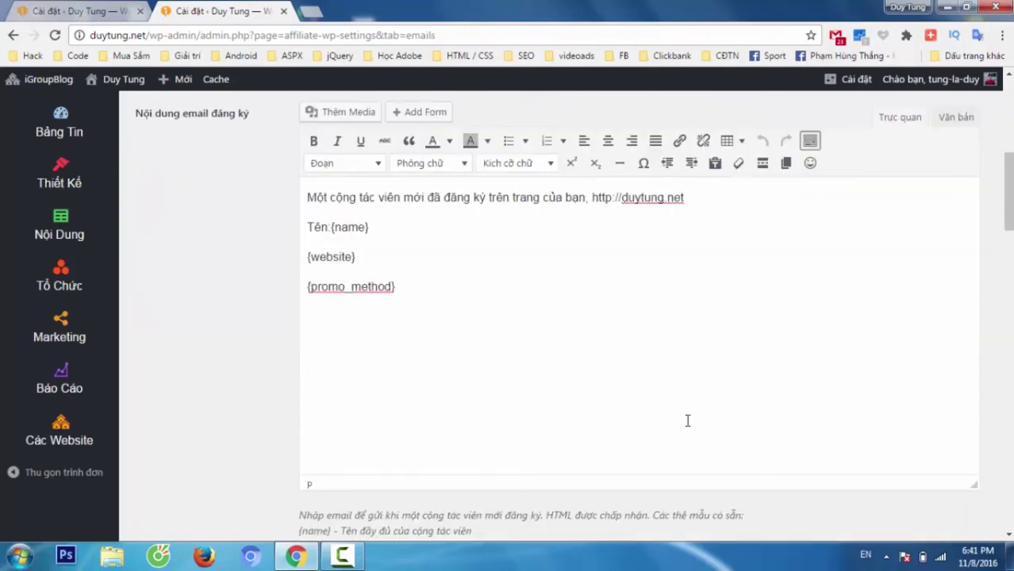
pyautogui.scroll(-1, 686, 419)
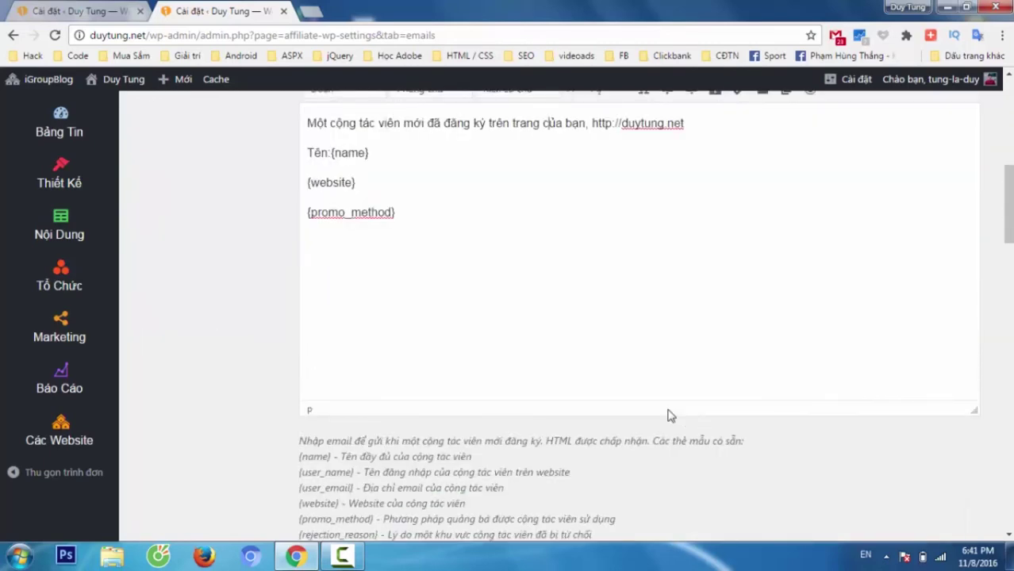
# - Inspect the {name} and {login_url} placeholders in the email templates, then open Misc settings
pyautogui.click(331, 153)
pyautogui.moveTo(332, 157); pyautogui.dragTo(319, 182)
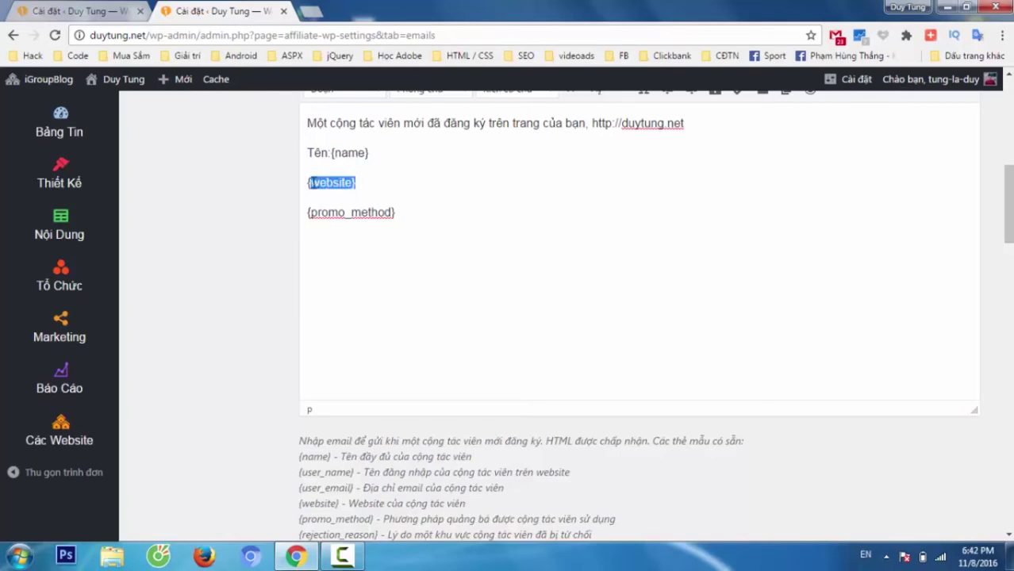
pyautogui.scroll(-9, 438, 360)
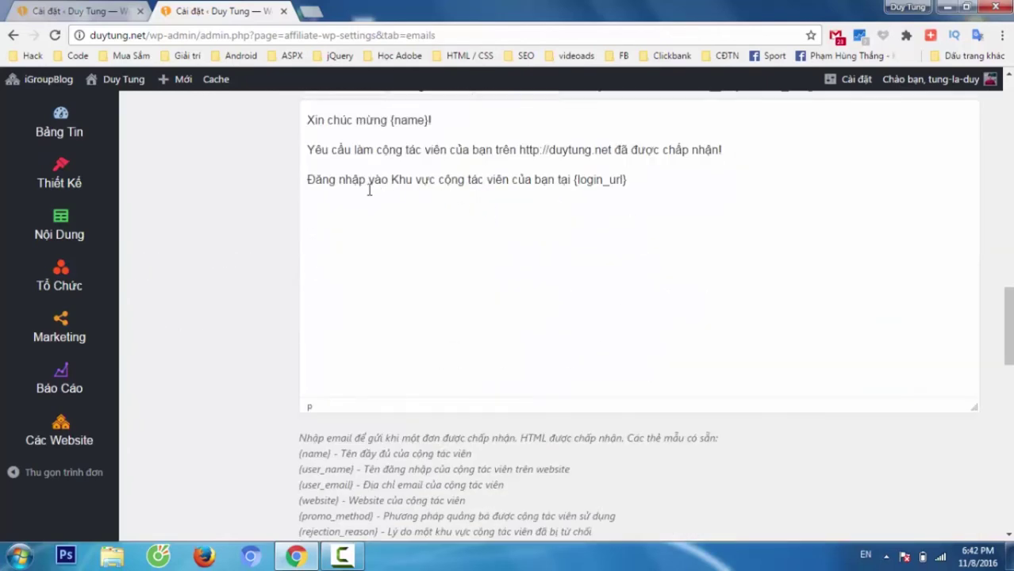
pyautogui.moveTo(573, 180); pyautogui.dragTo(633, 183)
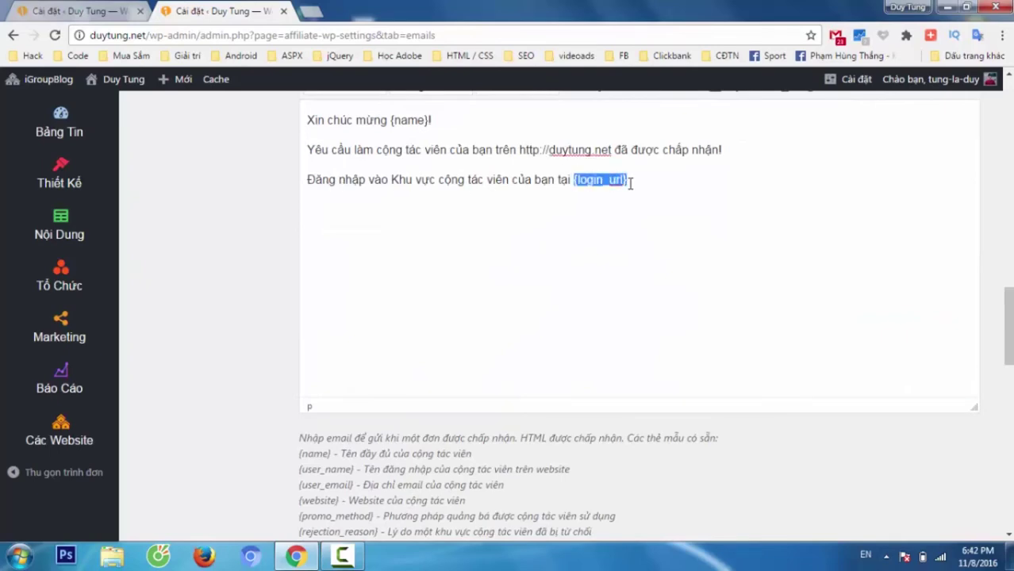
pyautogui.scroll(3, 738, 266)
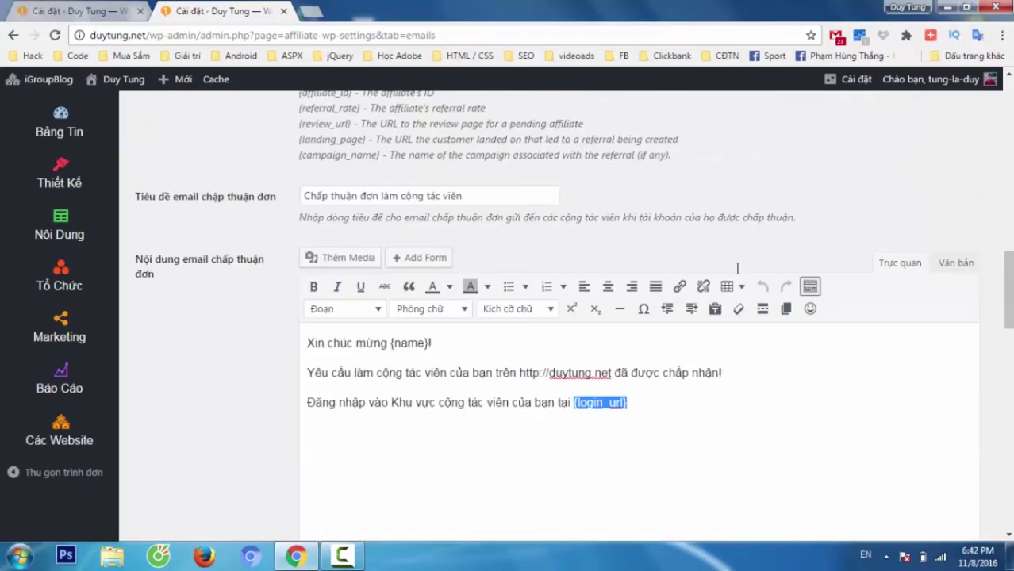
pyautogui.scroll(-5, 735, 269)
pyautogui.scroll(6, 735, 268)
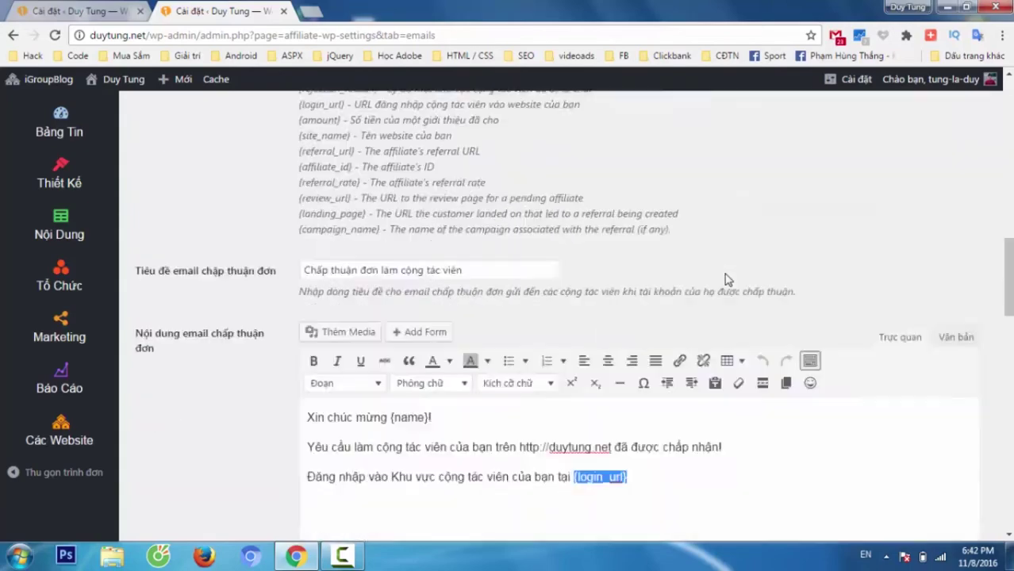
pyautogui.scroll(-9, 730, 272)
pyautogui.scroll(-6, 726, 274)
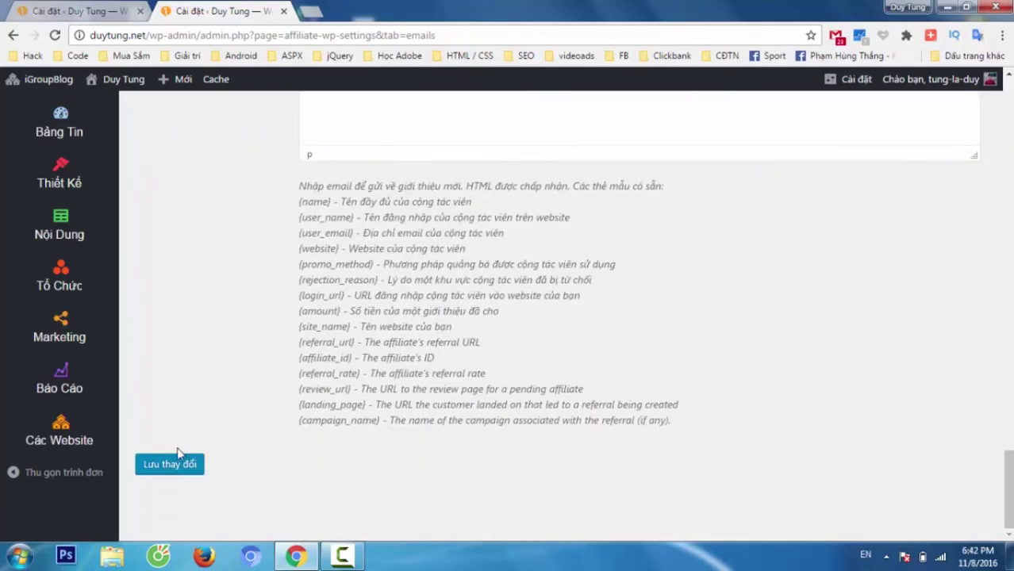
pyautogui.scroll(20, 310, 339)
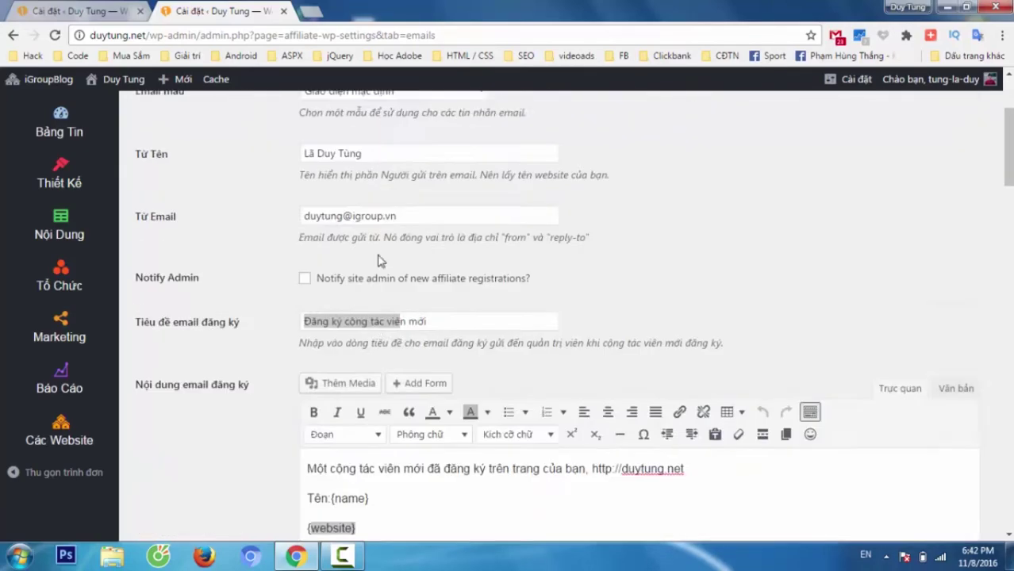
pyautogui.click(354, 125)
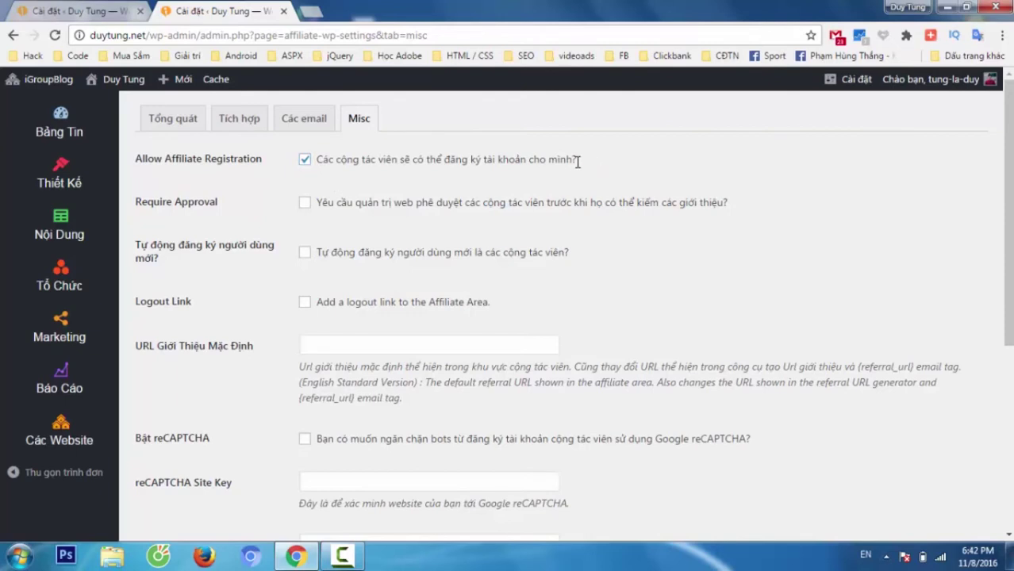
# - Tick Require Approval so new affiliates need admin approval to earn referrals
pyautogui.moveTo(578, 161); pyautogui.dragTo(317, 159)
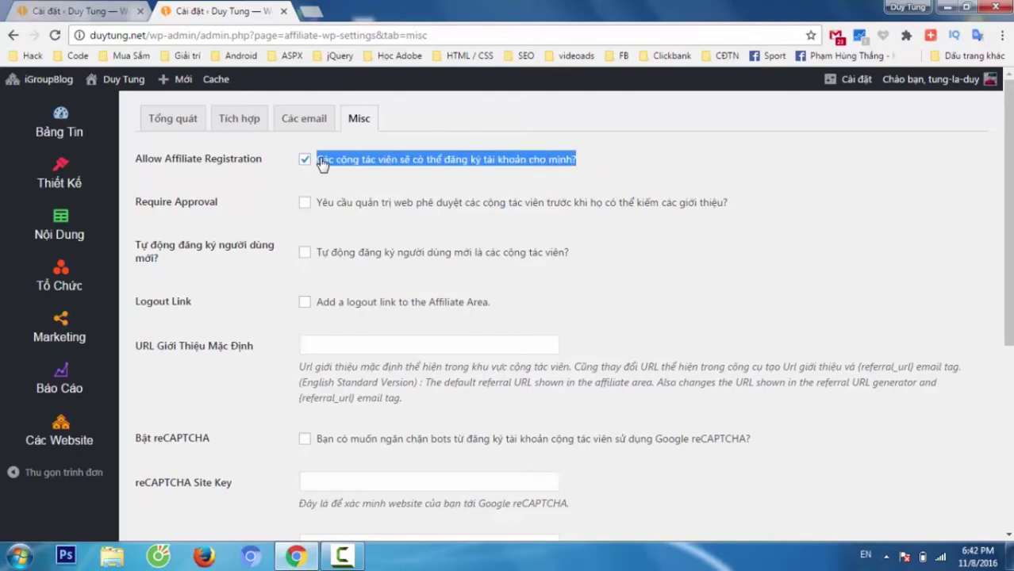
pyautogui.click(401, 181)
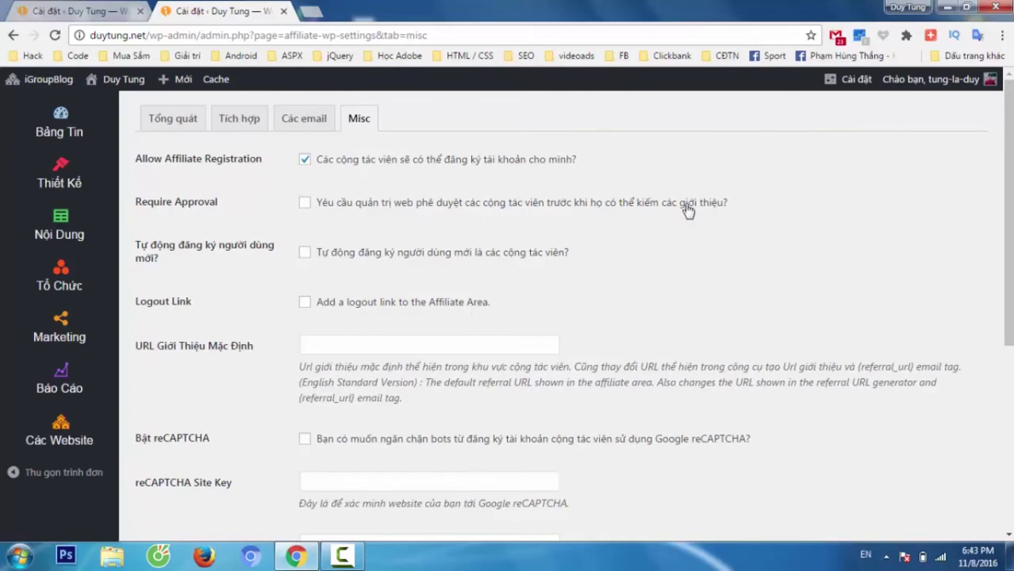
pyautogui.click(308, 206)
pyautogui.moveTo(571, 254); pyautogui.dragTo(327, 263)
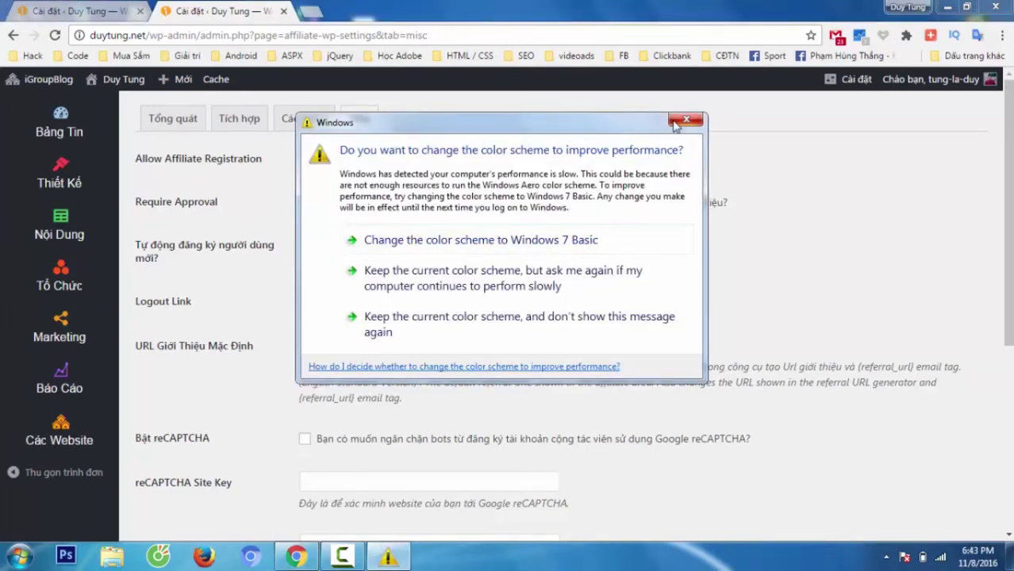
# - Enable auto-registering new users as affiliates, save the Misc settings, and go to Tổ Chức
pyautogui.click(685, 121)
pyautogui.click(355, 276)
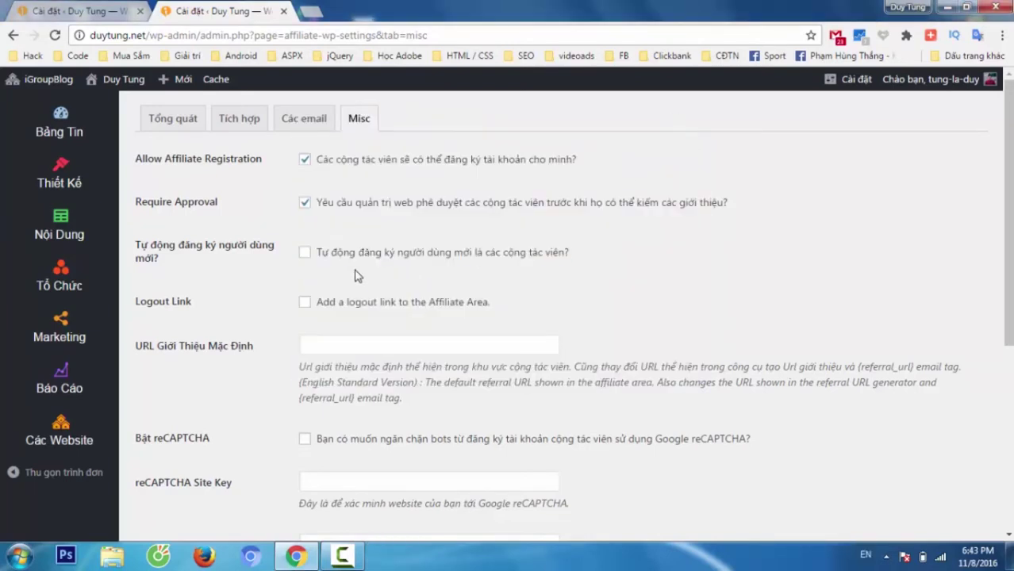
pyautogui.click(306, 254)
pyautogui.scroll(-2, 397, 327)
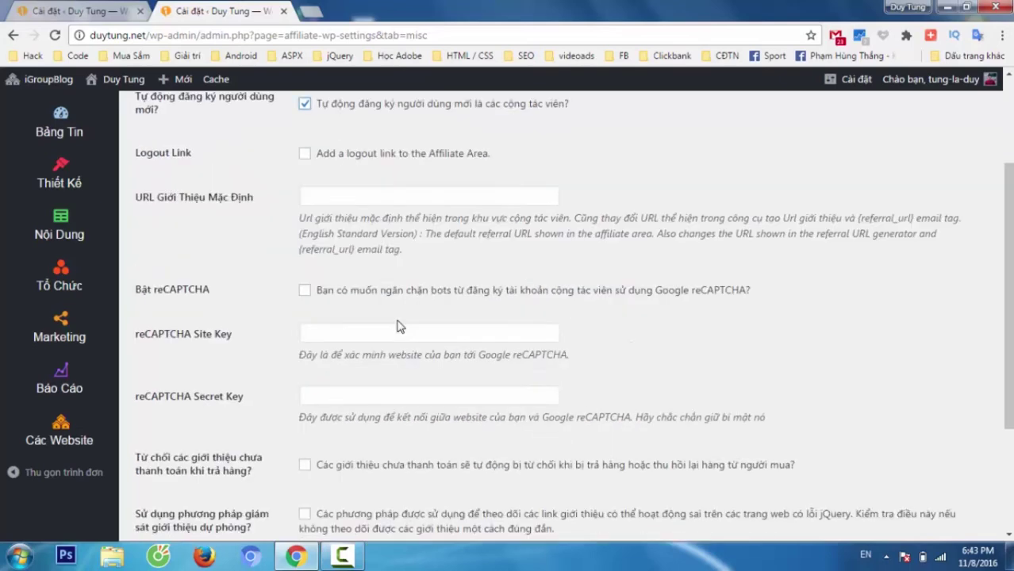
pyautogui.scroll(-2, 396, 327)
pyautogui.click(194, 468)
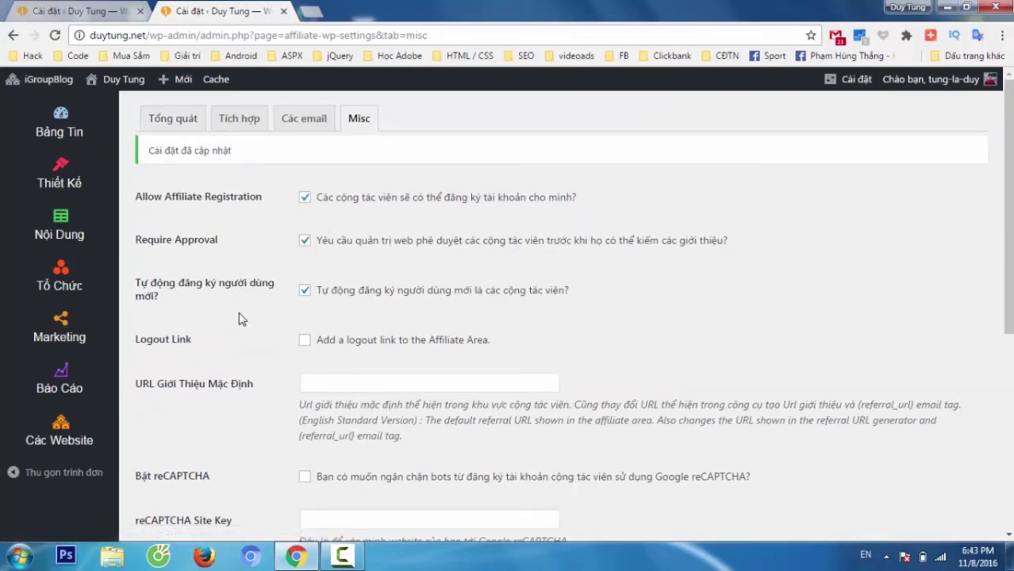
pyautogui.click(93, 304)
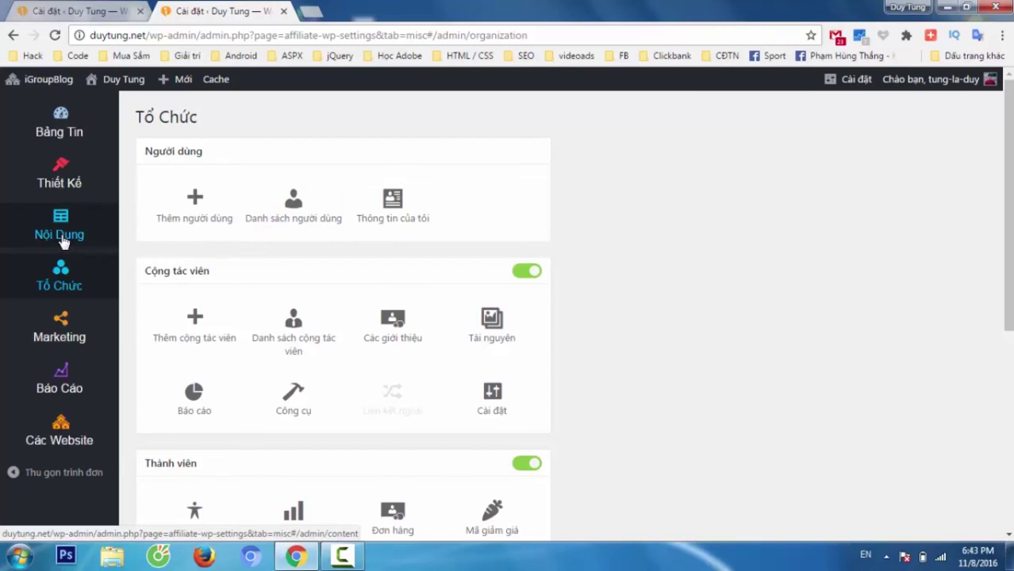
# - Check the affiliate settings tab, then open the Thiết Kế design page from the organization tab
pyautogui.click(106, 17)
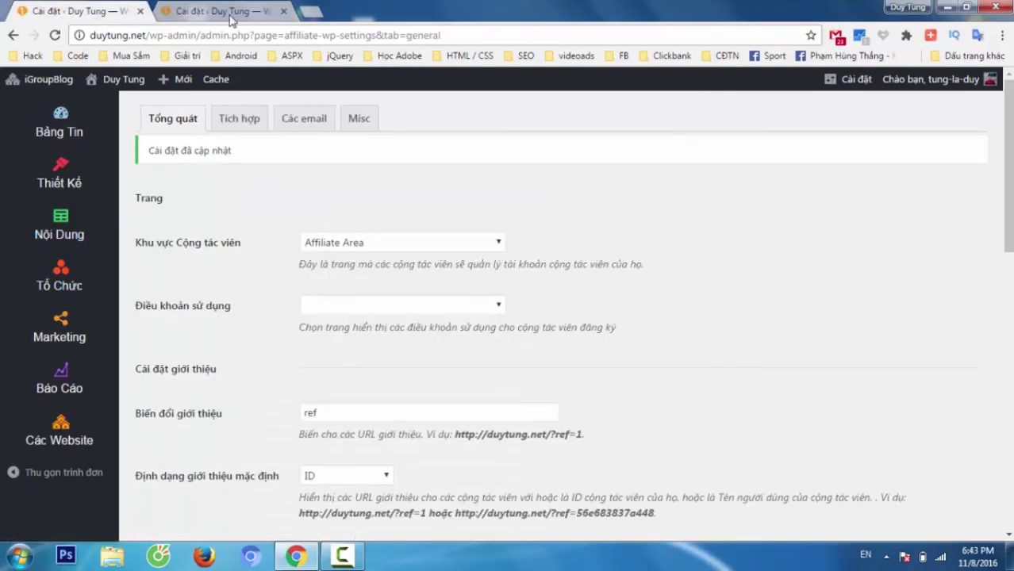
pyautogui.click(230, 17)
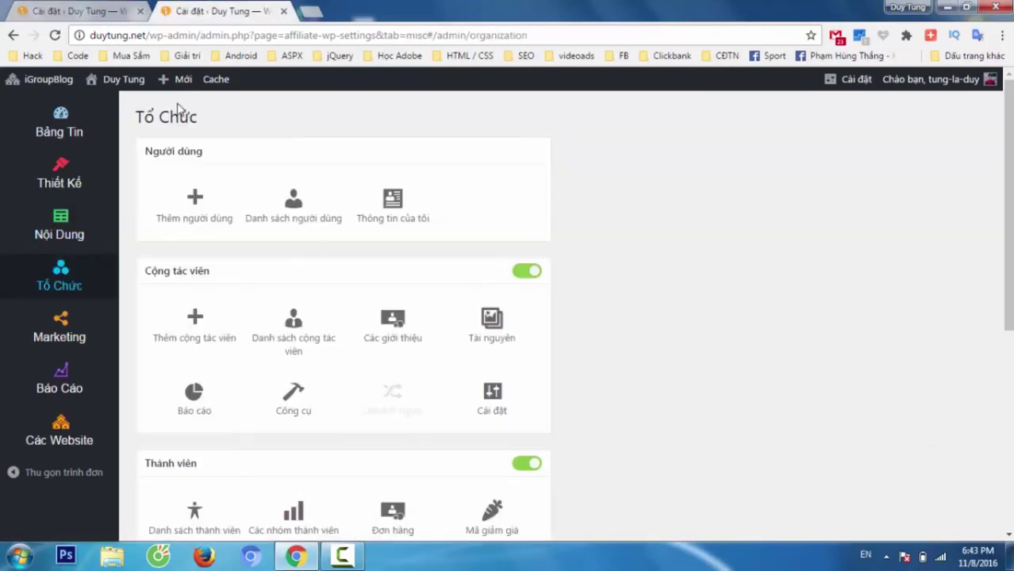
pyautogui.click(79, 185)
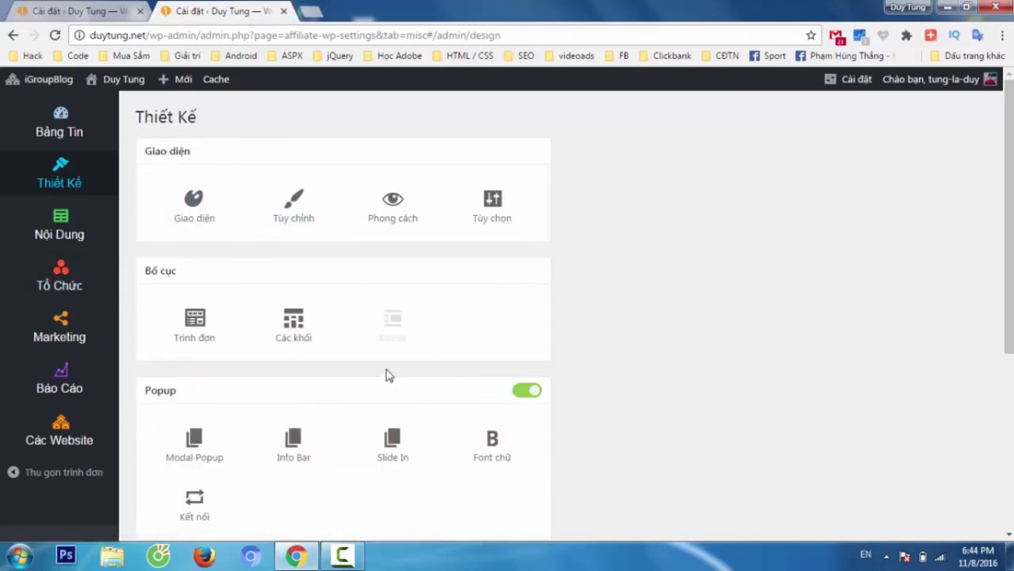
# - In Trình đơn, add the Affiliate Area page from the full Trang list to demo-menu
pyautogui.click(224, 316)
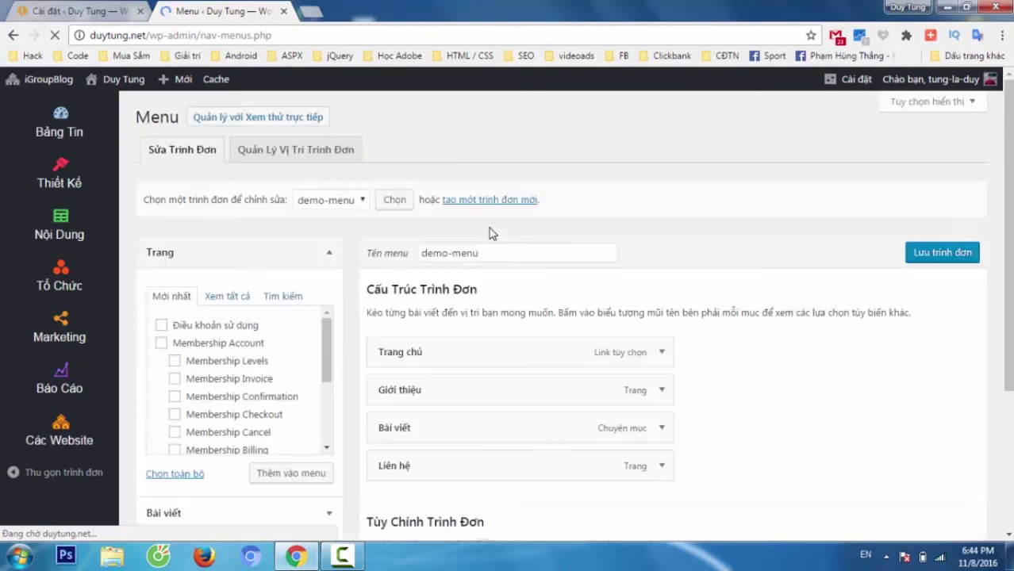
pyautogui.scroll(-1, 377, 323)
pyautogui.scroll(-1, 372, 317)
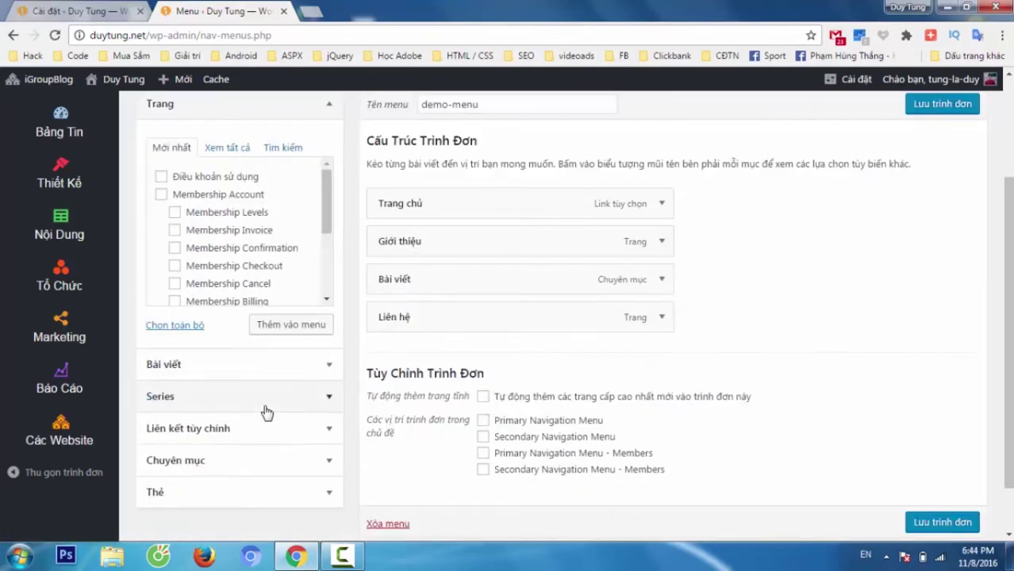
pyautogui.scroll(-2, 266, 256)
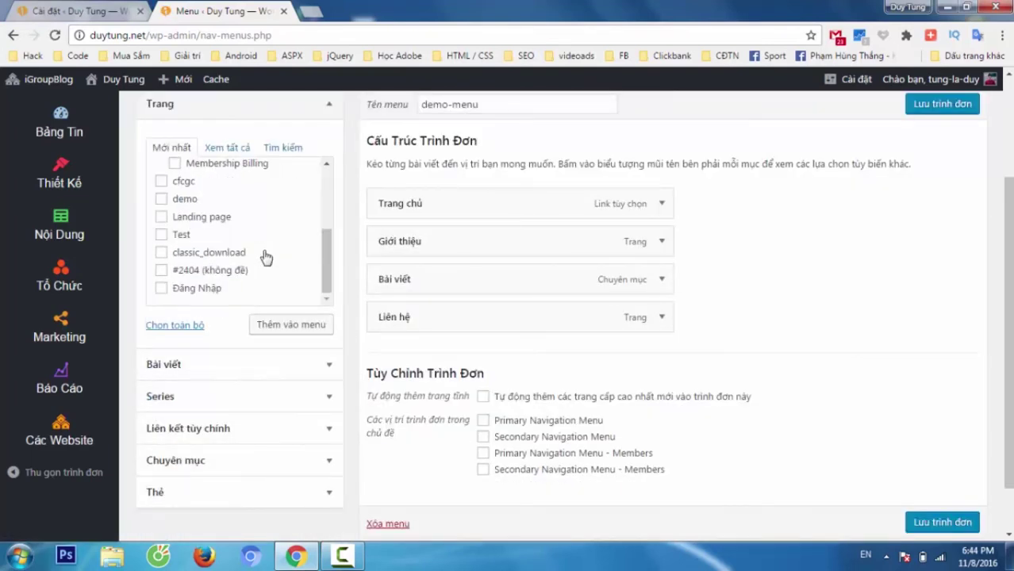
pyautogui.scroll(3, 266, 256)
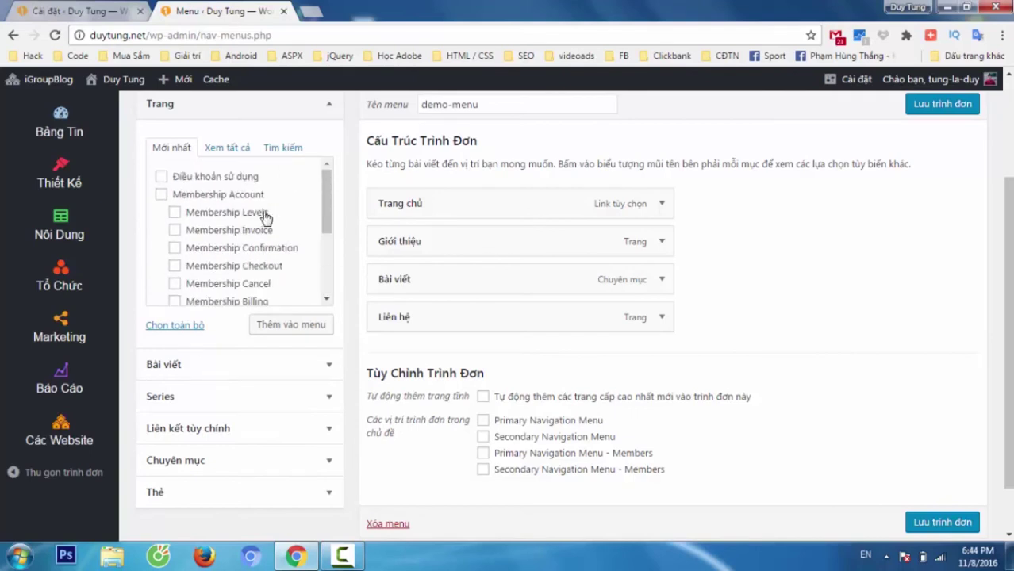
pyautogui.click(227, 149)
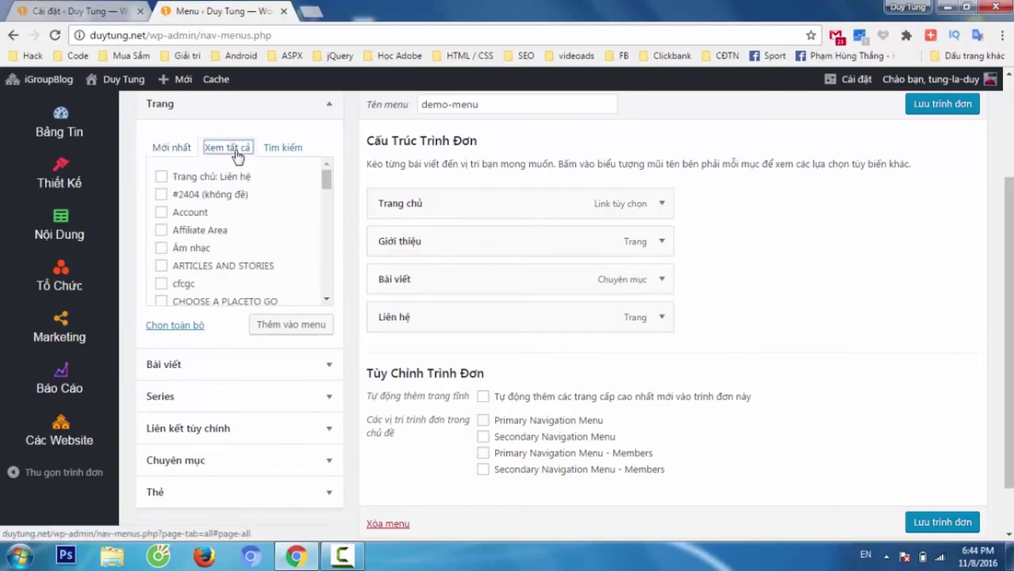
pyautogui.click(161, 230)
pyautogui.click(290, 323)
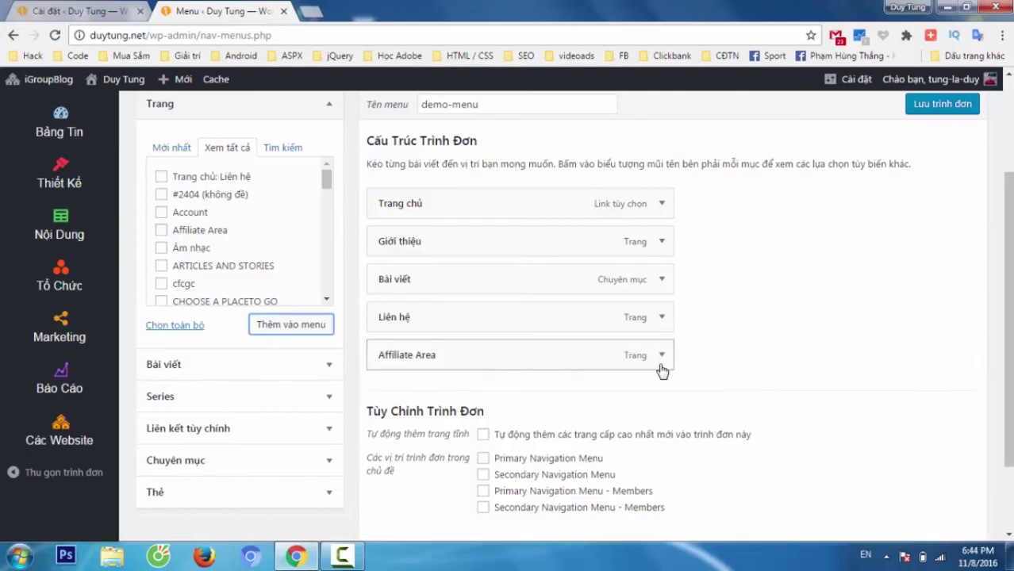
# - Relabel the Affiliate Area menu item 'Đăng Ký Affiliate' and save demo-menu
pyautogui.click(662, 357)
pyautogui.moveTo(449, 405); pyautogui.dragTo(359, 418)
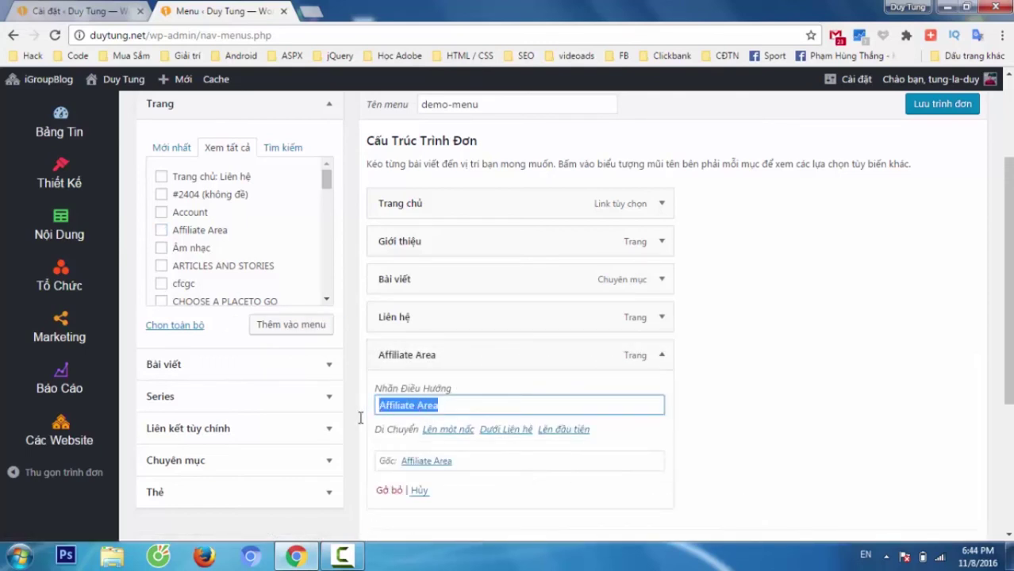
pyautogui.write('Đăng')
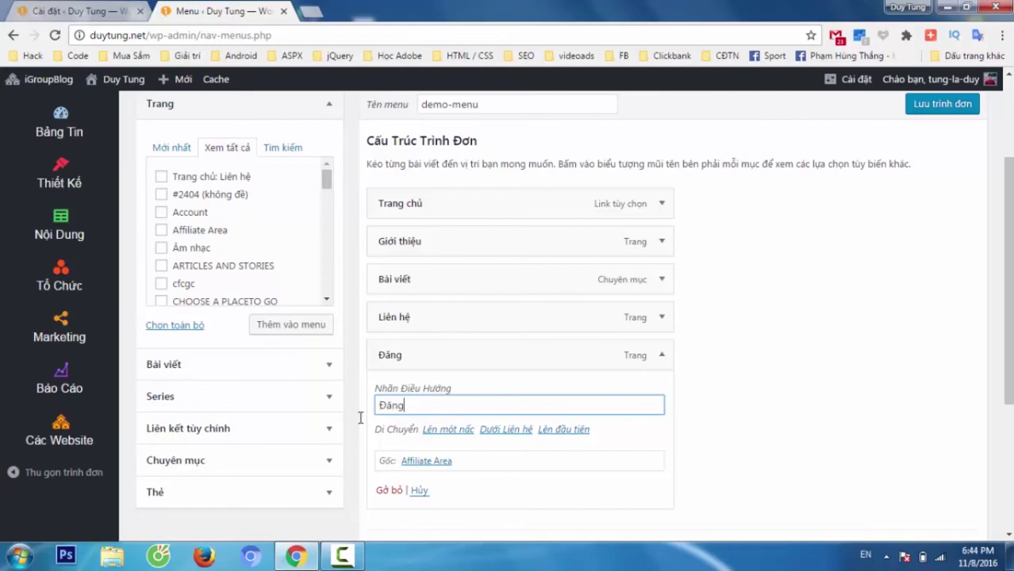
pyautogui.write(' Ký Thành')
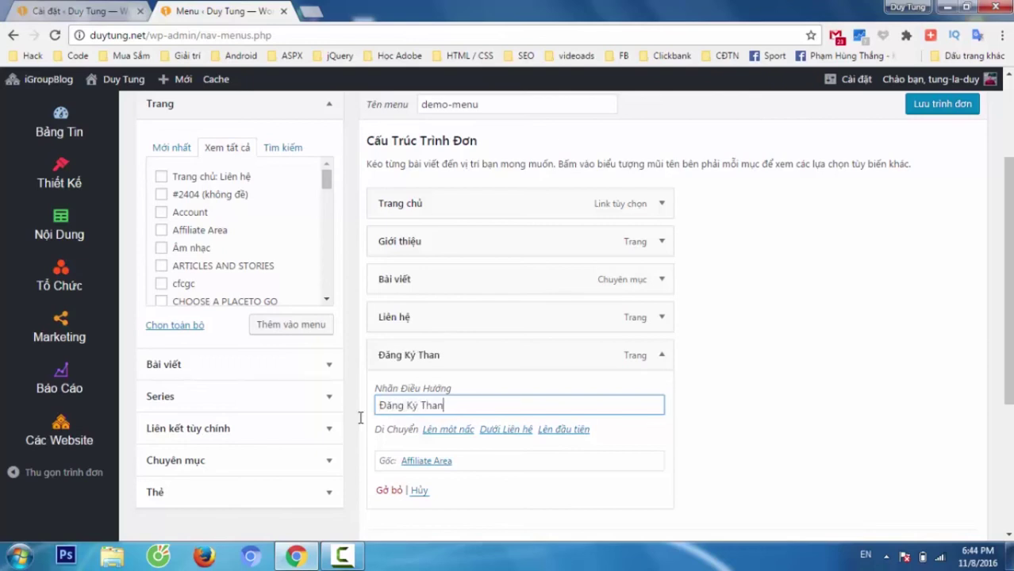
pyautogui.press('BackSpace')
pyautogui.press('BackSpace')
pyautogui.press('BackSpace')
pyautogui.press('BackSpace')
pyautogui.press('BackSpace')
pyautogui.write('Affiliate')
pyautogui.click(930, 106)
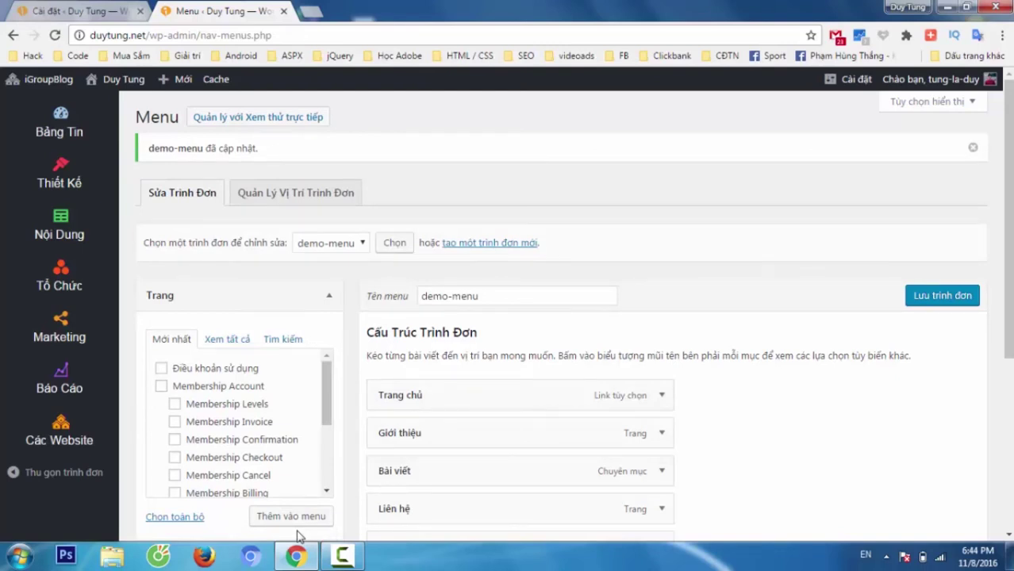
# - Load duytung.net in a new private Chrome window and scroll down the affiliate sign-up form
pyautogui.hotkey('ctrl', 'shift', 'n')
pyautogui.write('duytun')
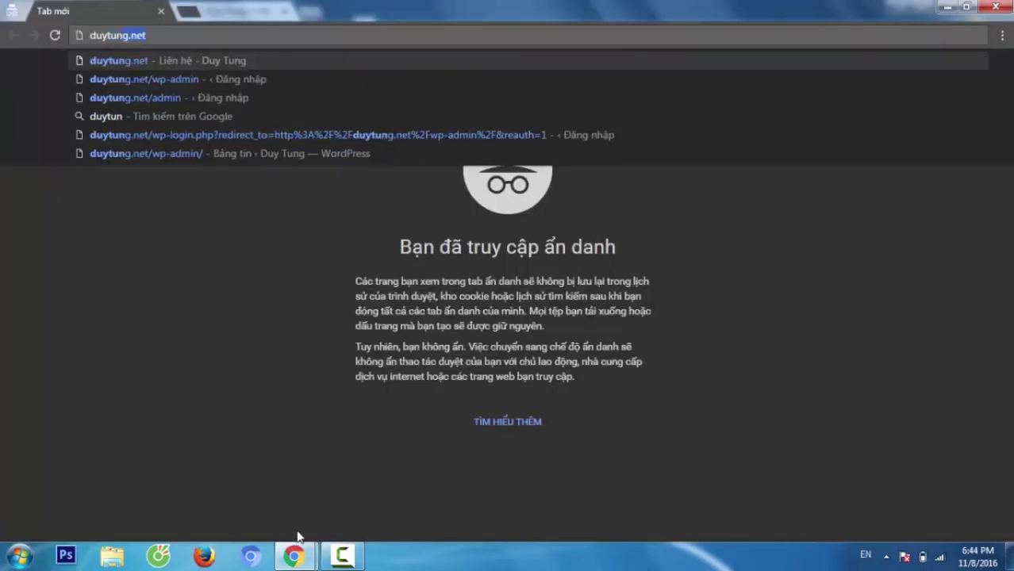
pyautogui.press('Return')
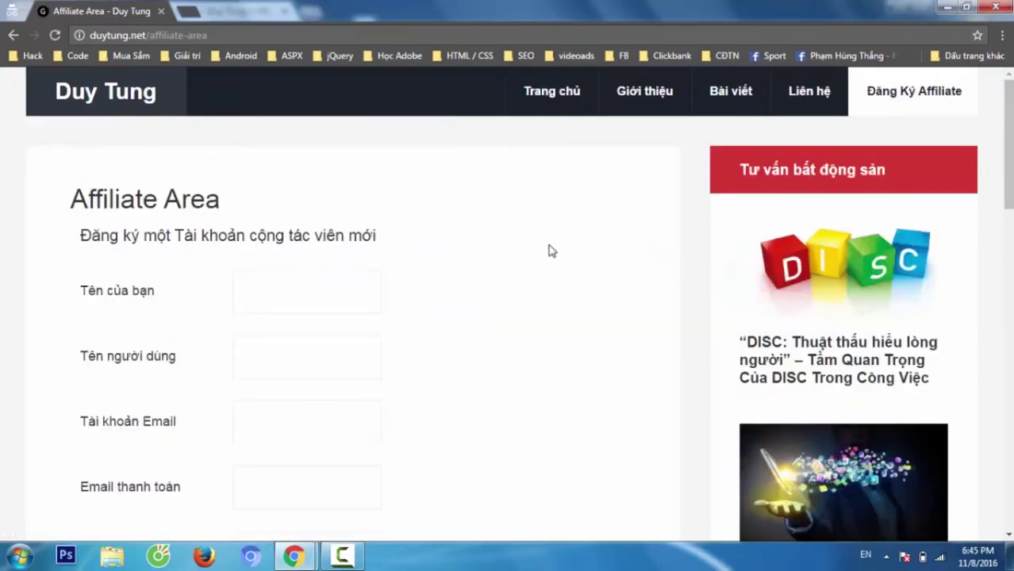
pyautogui.scroll(-2, 387, 332)
pyautogui.scroll(-3, 388, 332)
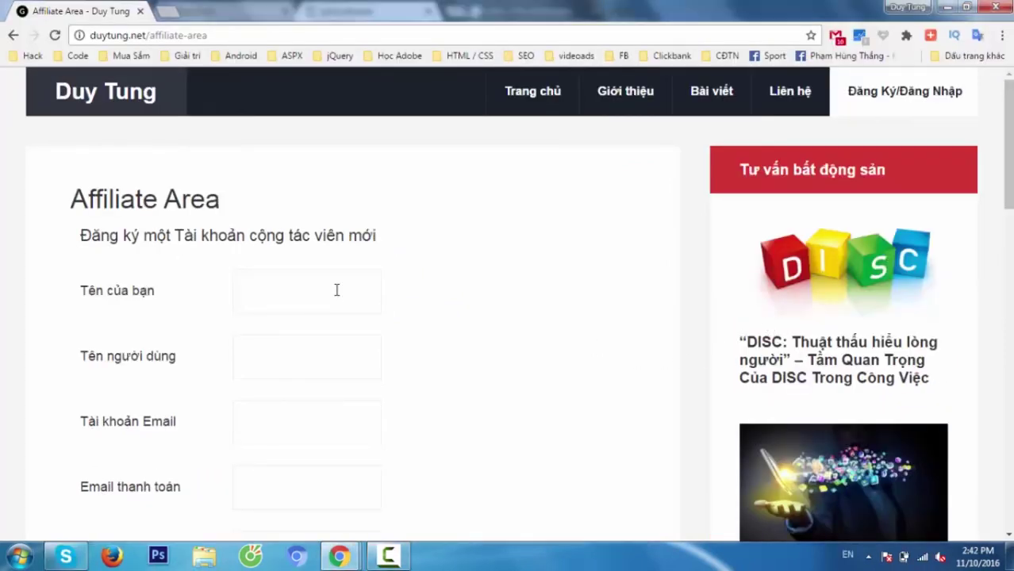
# - Enter the applicant's full name, username and account email address
pyautogui.write('latung')
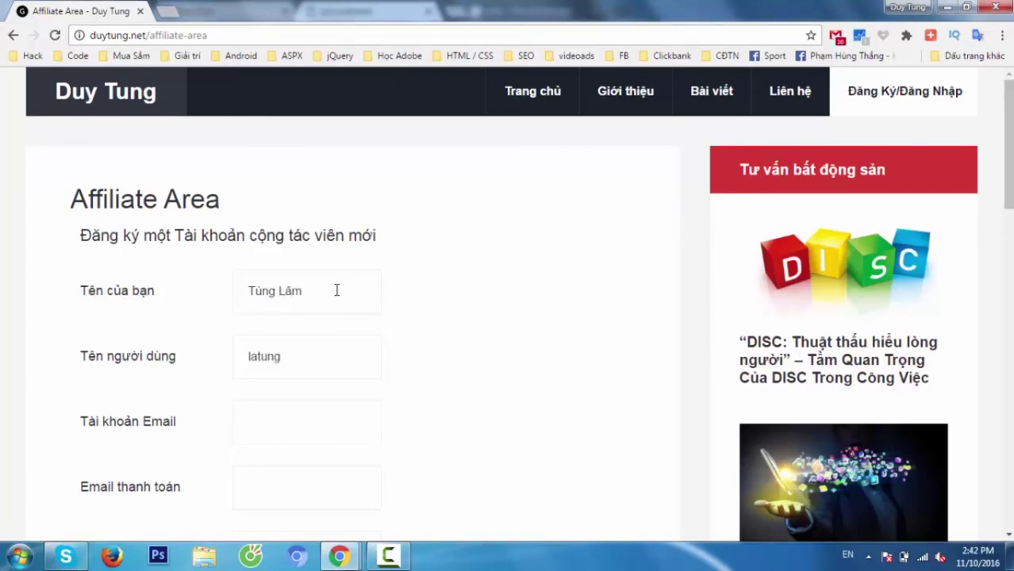
pyautogui.write('lam123')
pyautogui.click(319, 413)
pyautogui.scroll(-1, 314, 397)
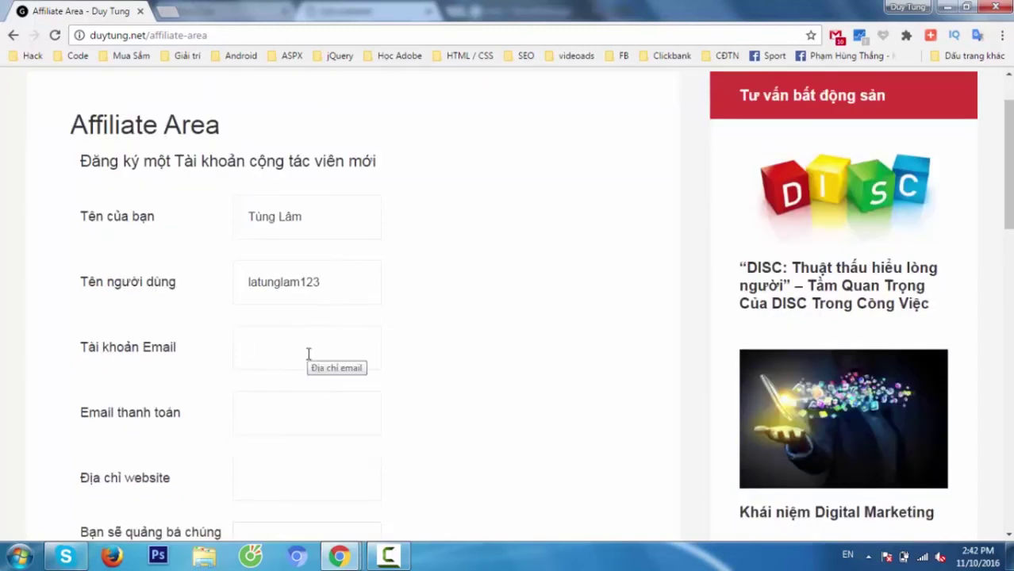
pyautogui.write('http://duytung.net/')
pyautogui.hotkey('ctrl', 'a')
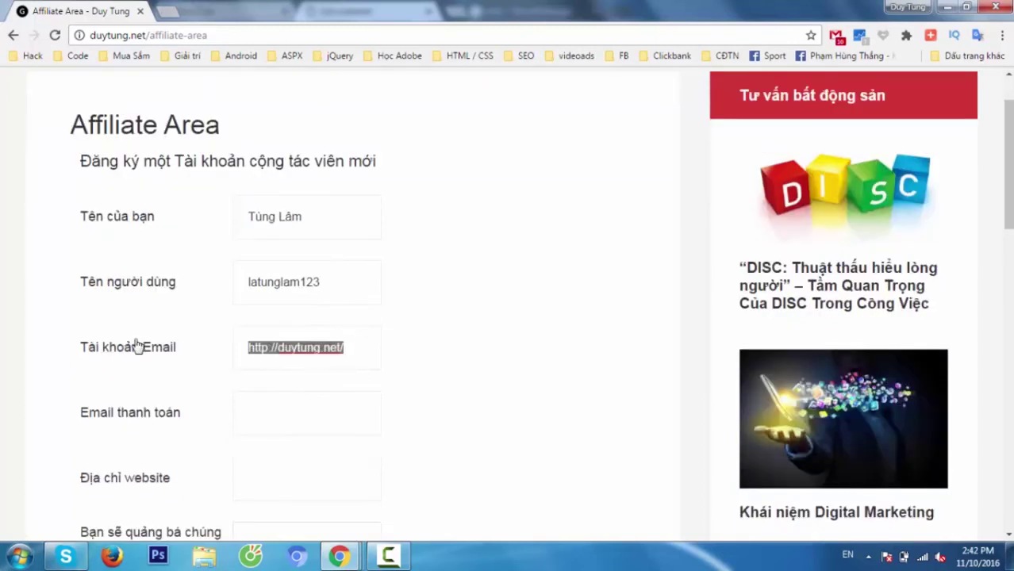
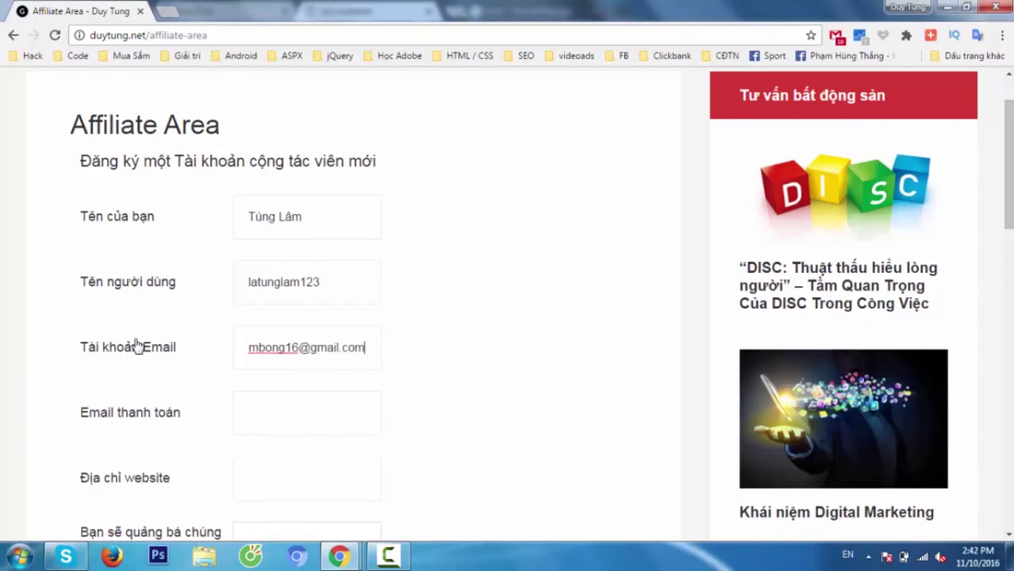
# - Reuse the account email as Email thanh toán and paste the site's domain as the website
pyautogui.hotkey('ctrl', 'a')
pyautogui.hotkey('ctrl', 'c')
pyautogui.click(292, 412)
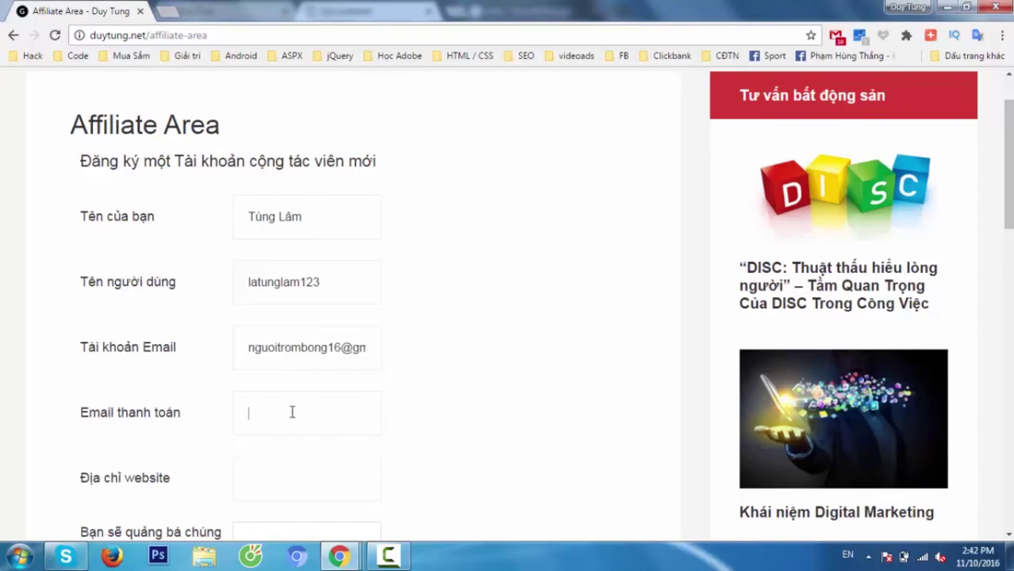
pyautogui.hotkey('ctrl', 'v')
pyautogui.scroll(-2, 292, 410)
pyautogui.click(281, 339)
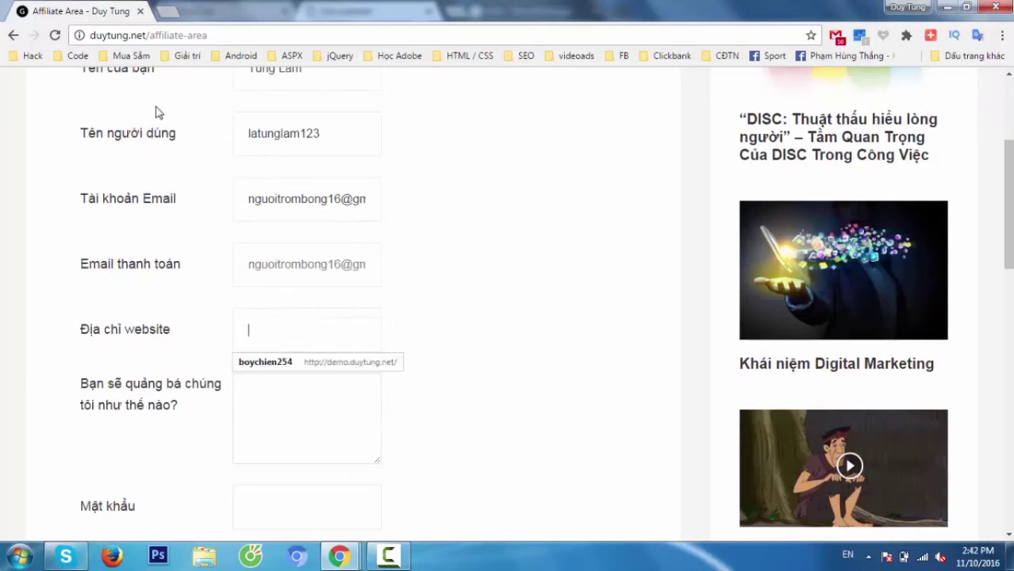
pyautogui.moveTo(149, 35); pyautogui.dragTo(89, 35)
pyautogui.hotkey('ctrl', 'c')
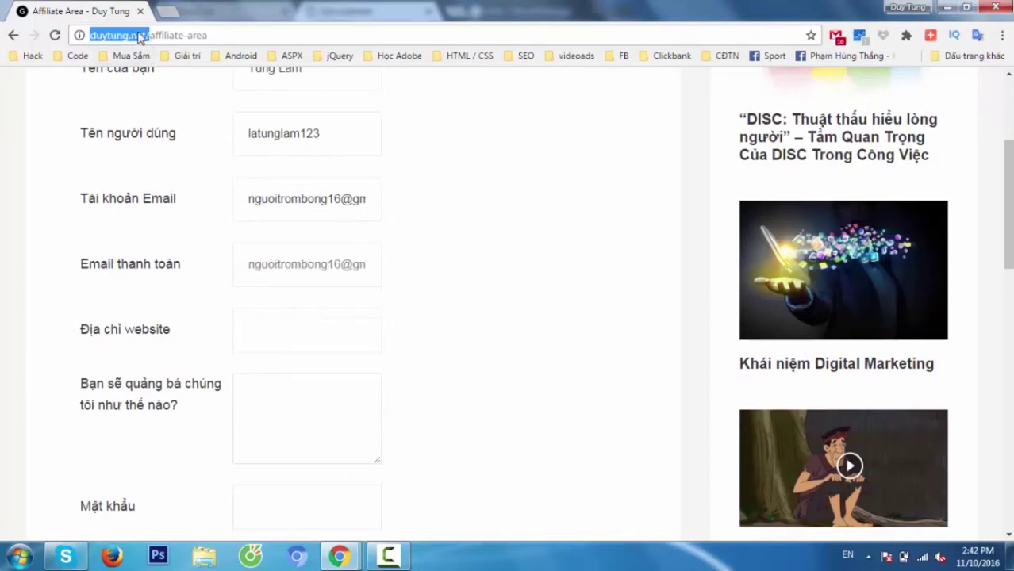
pyautogui.click(257, 340)
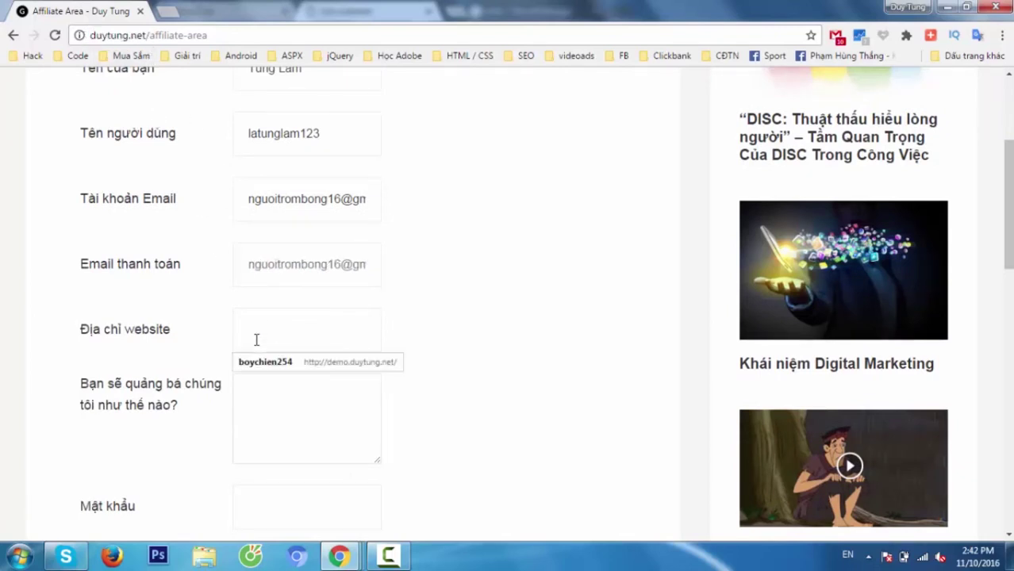
pyautogui.hotkey('ctrl', 'v')
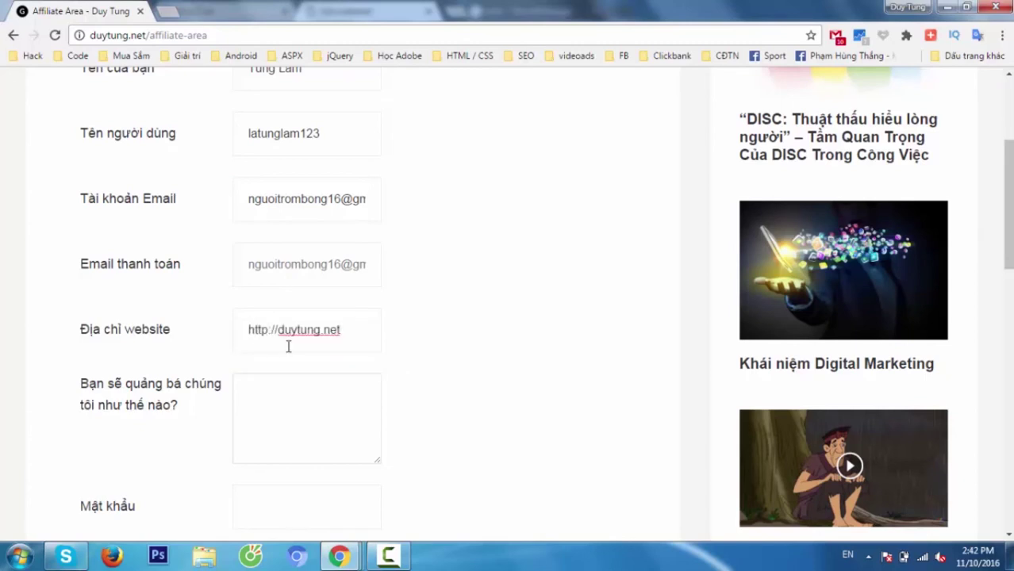
# - Write a promotion note starting 'Xin chào tôi muốn làm công tác', enter the password, accept the terms
pyautogui.click(297, 394)
pyautogui.write('Xin chào')
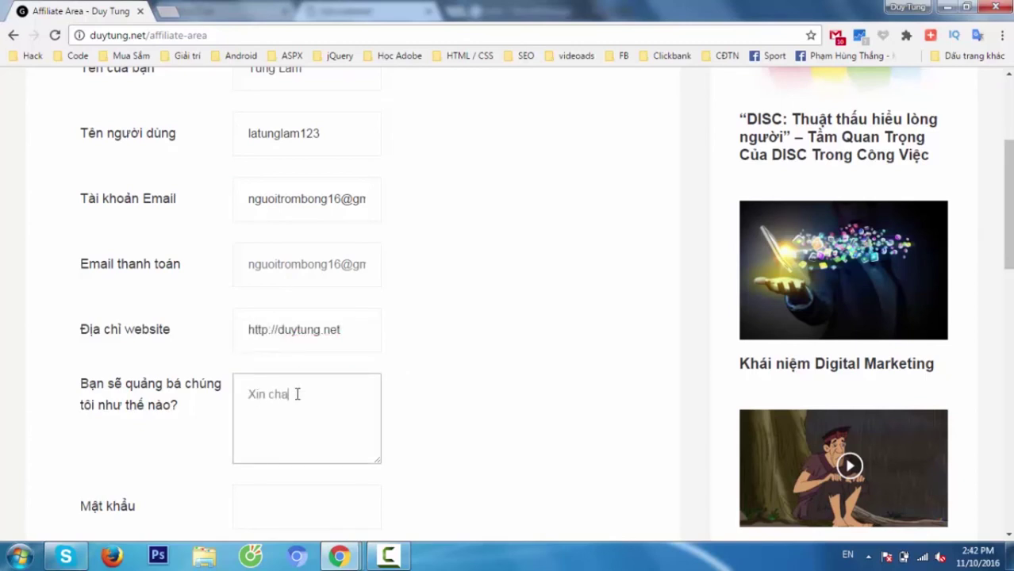
pyautogui.write(' tôi muốn làm công tác vie')
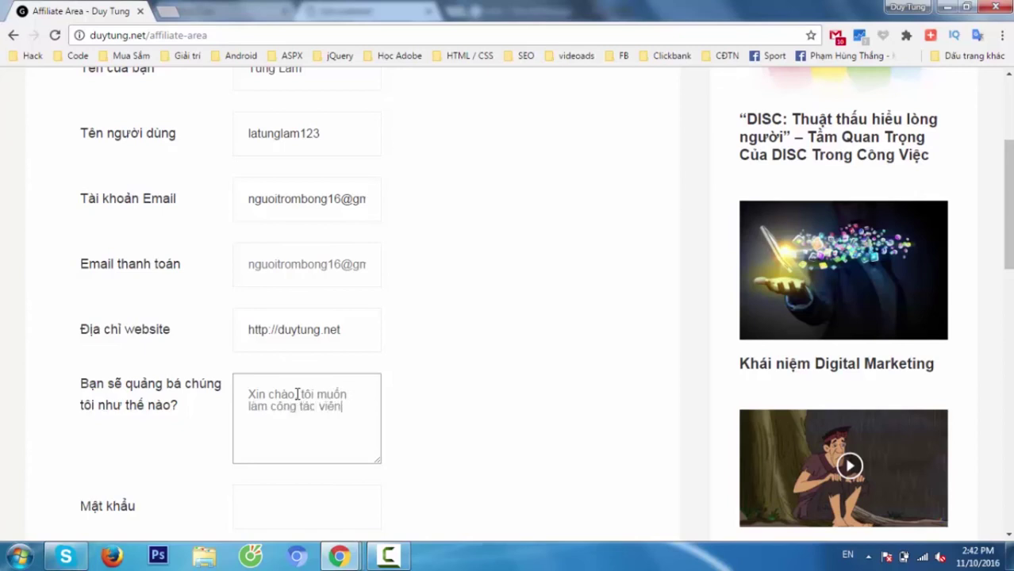
pyautogui.scroll(-2, 297, 394)
pyautogui.click(270, 376)
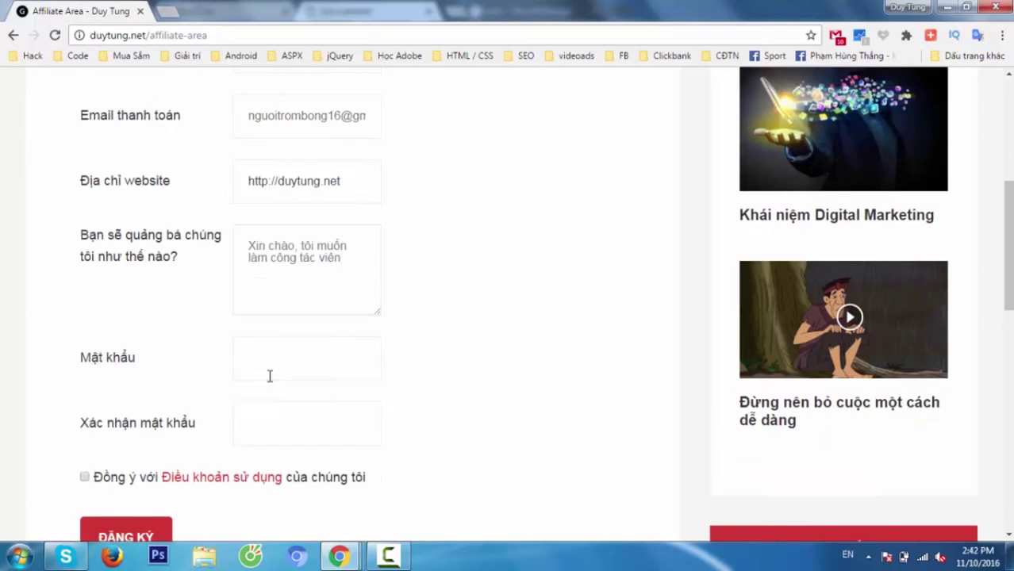
pyautogui.write('1234')
pyautogui.click(84, 477)
pyautogui.scroll(-3, 514, 420)
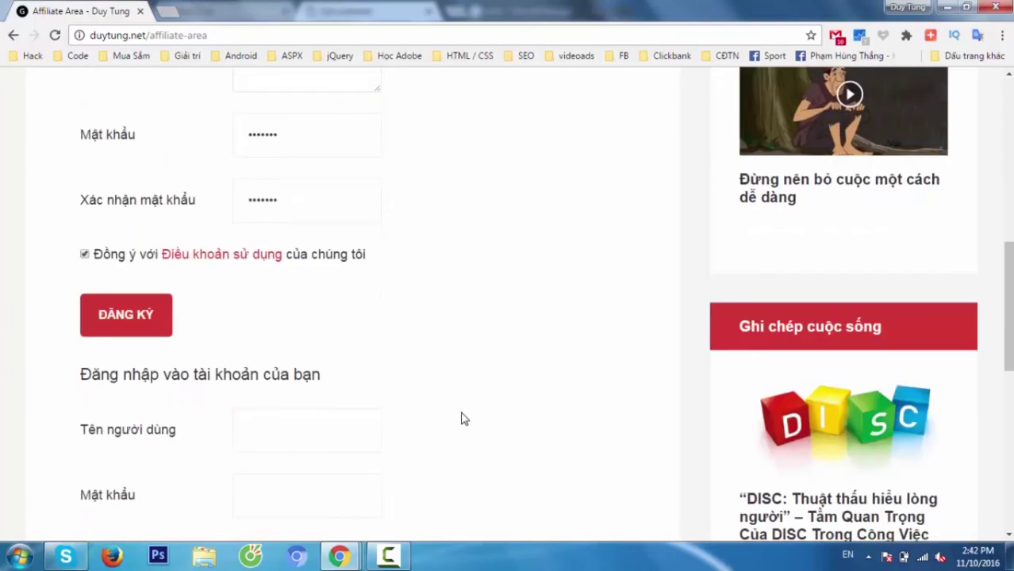
# - Submit the completed affiliate registration form with the ĐĂNG KÝ button
pyautogui.click(137, 330)
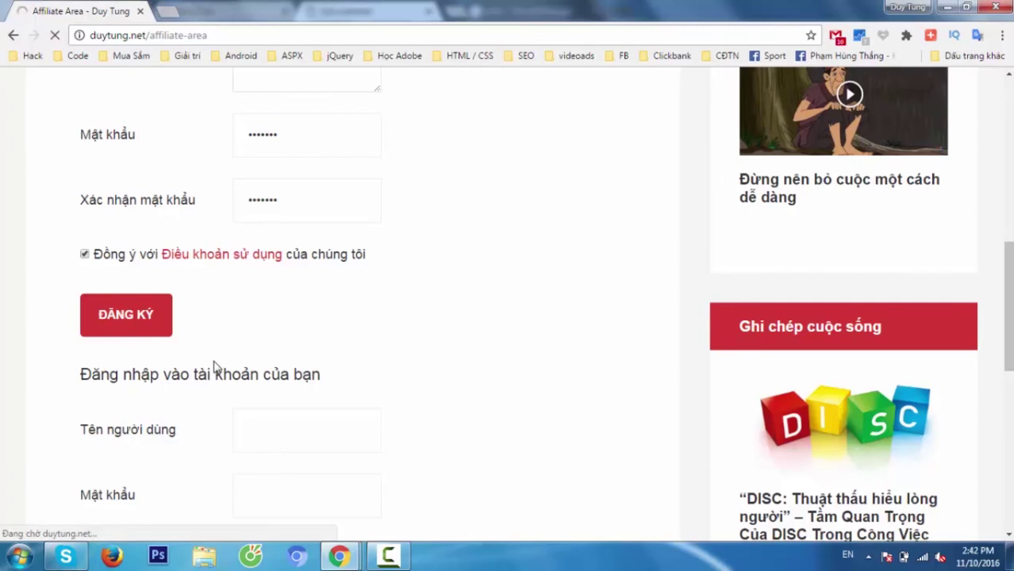